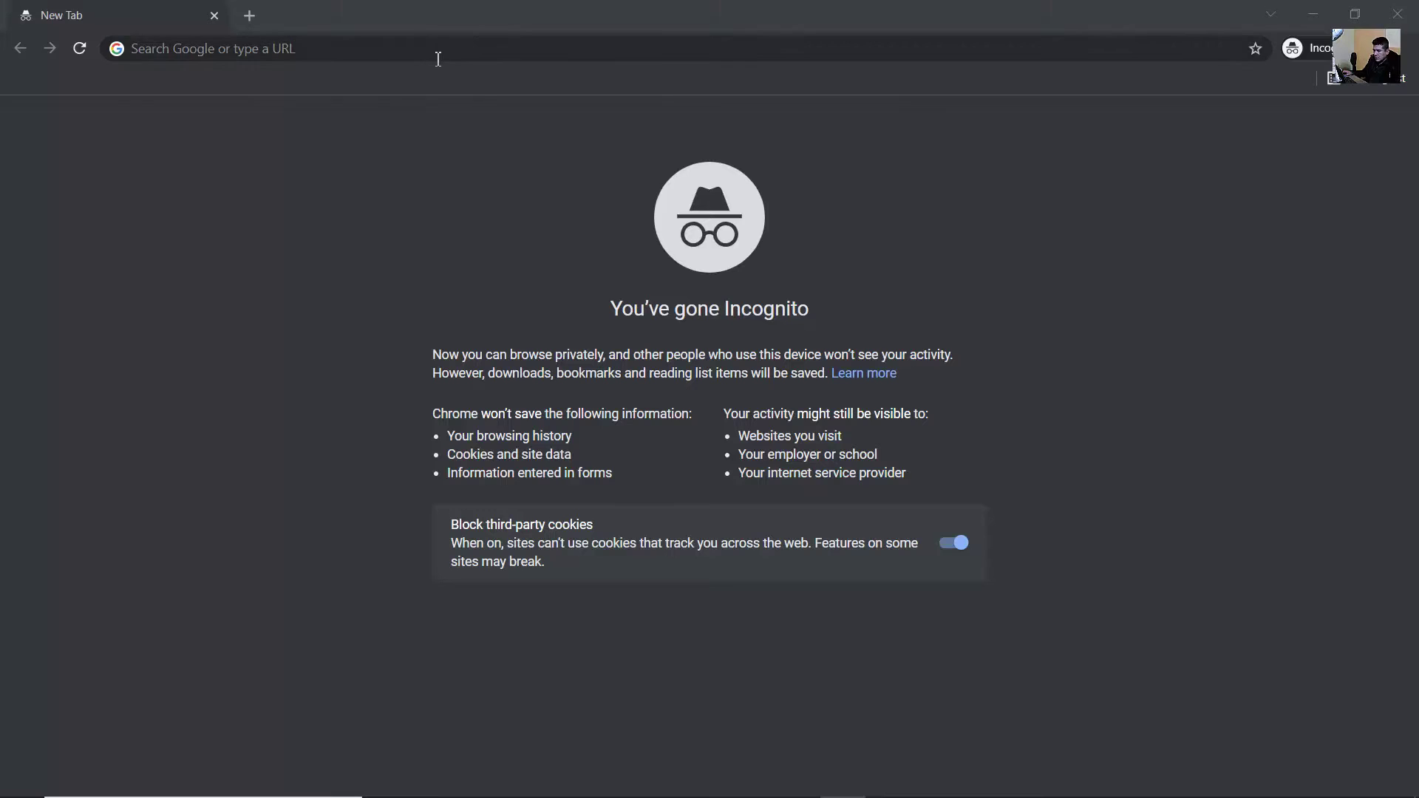
- Load techemergente.blogspot.com in the incognito tab by accepting the address-bar autocomplete
{"action": "left_click", "coordinate": [438, 59]}
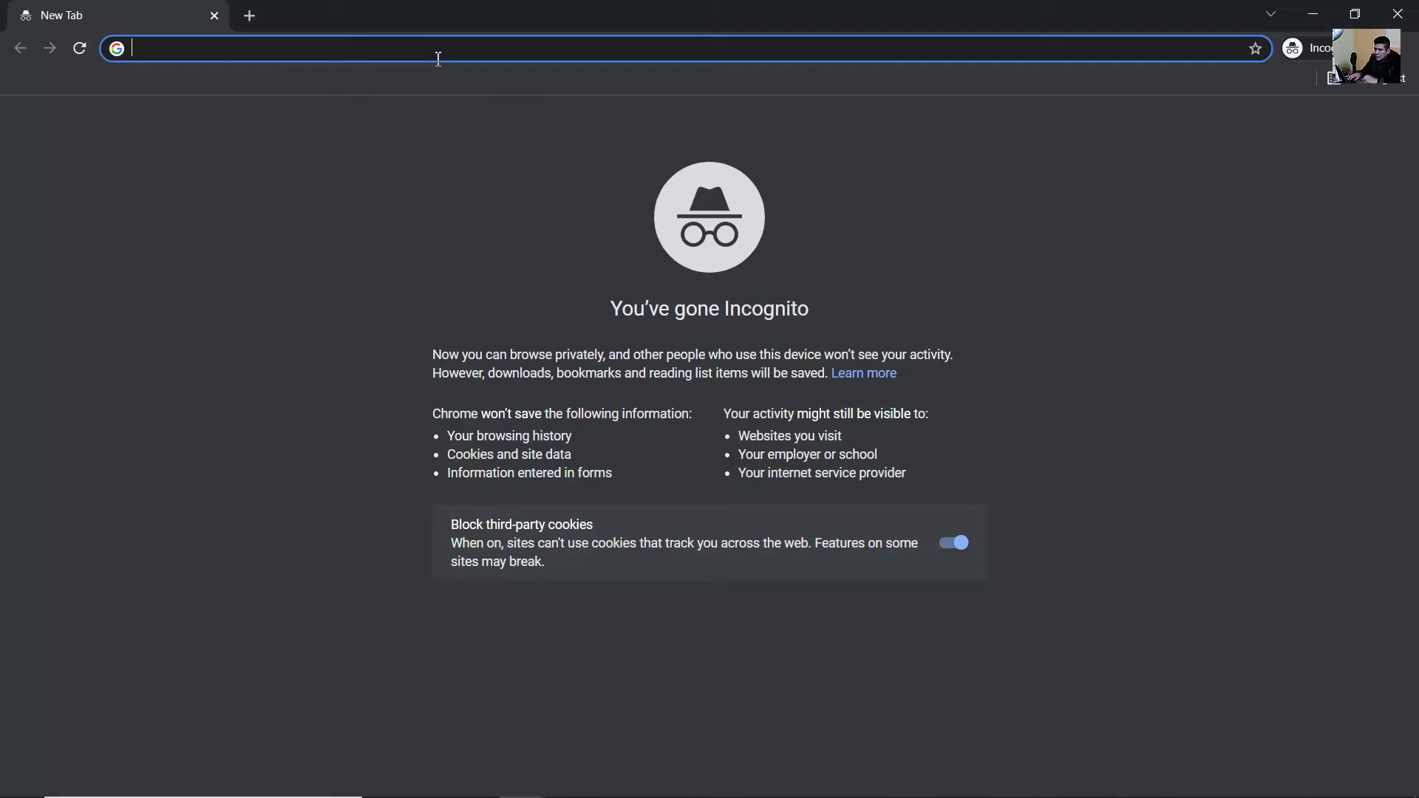
{"action": "type", "text": "te"}
{"action": "key", "text": "Right"}
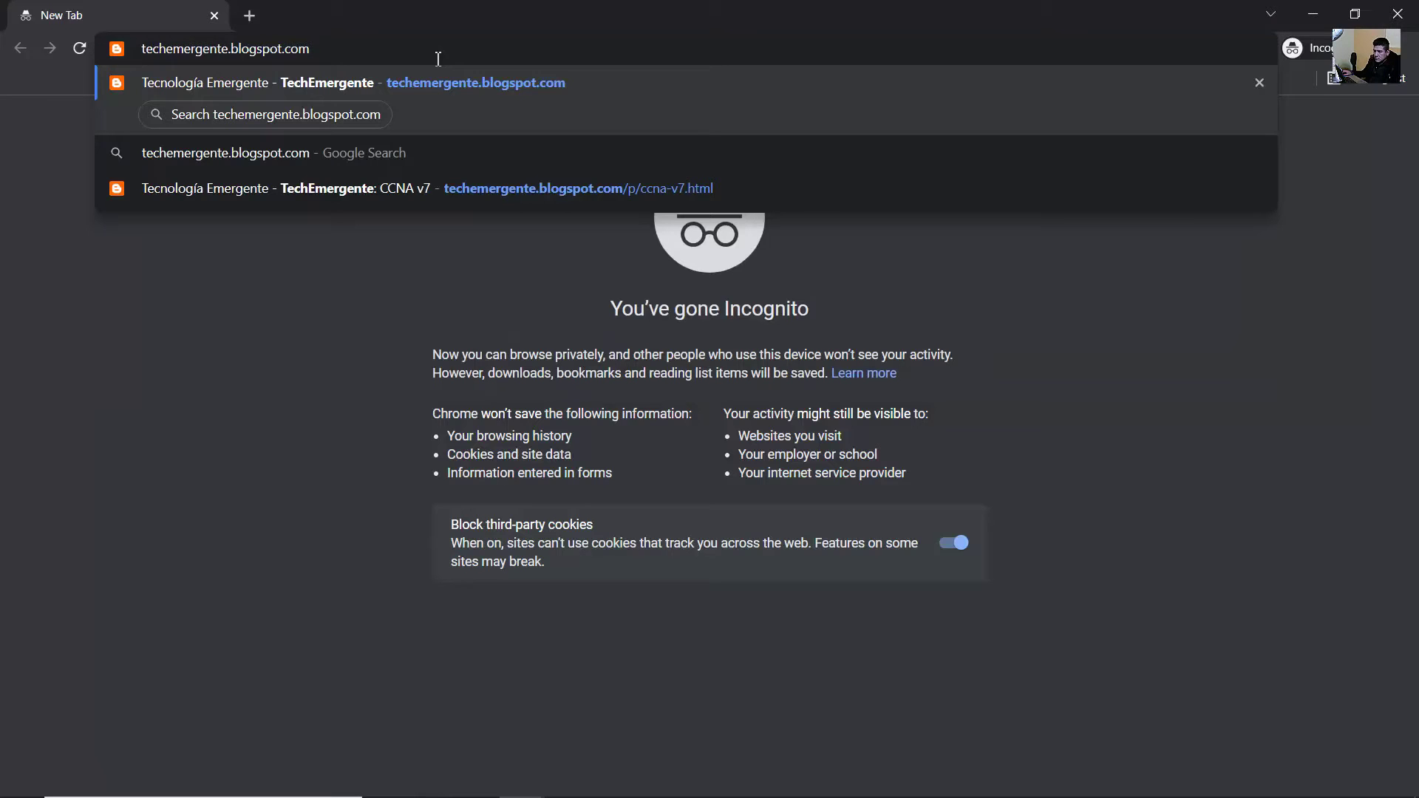
{"action": "key", "text": "Return"}
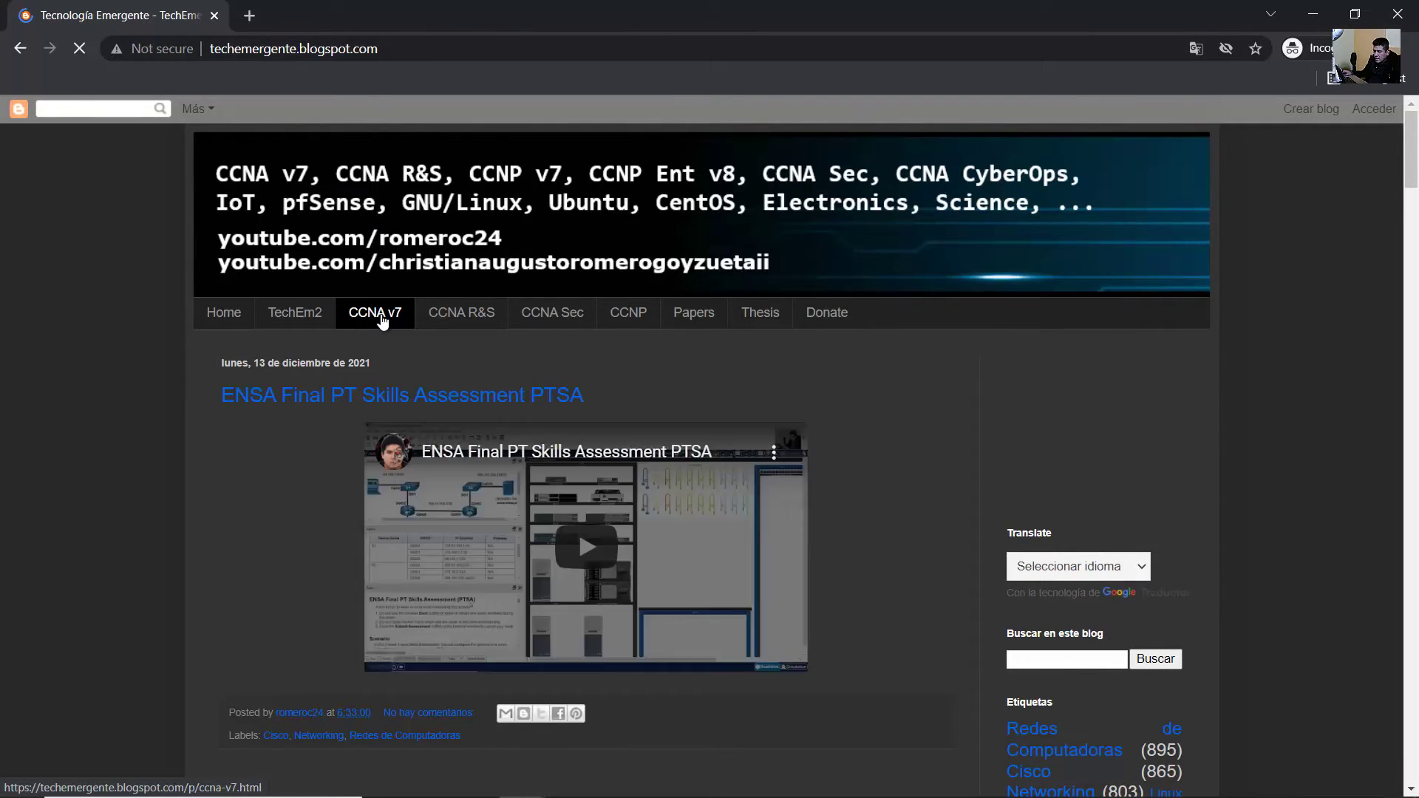
- Go to the blog's CCNA v7 page and locate the Packet Tracer 8.1.0 for Windows download
{"action": "left_click", "coordinate": [382, 320]}
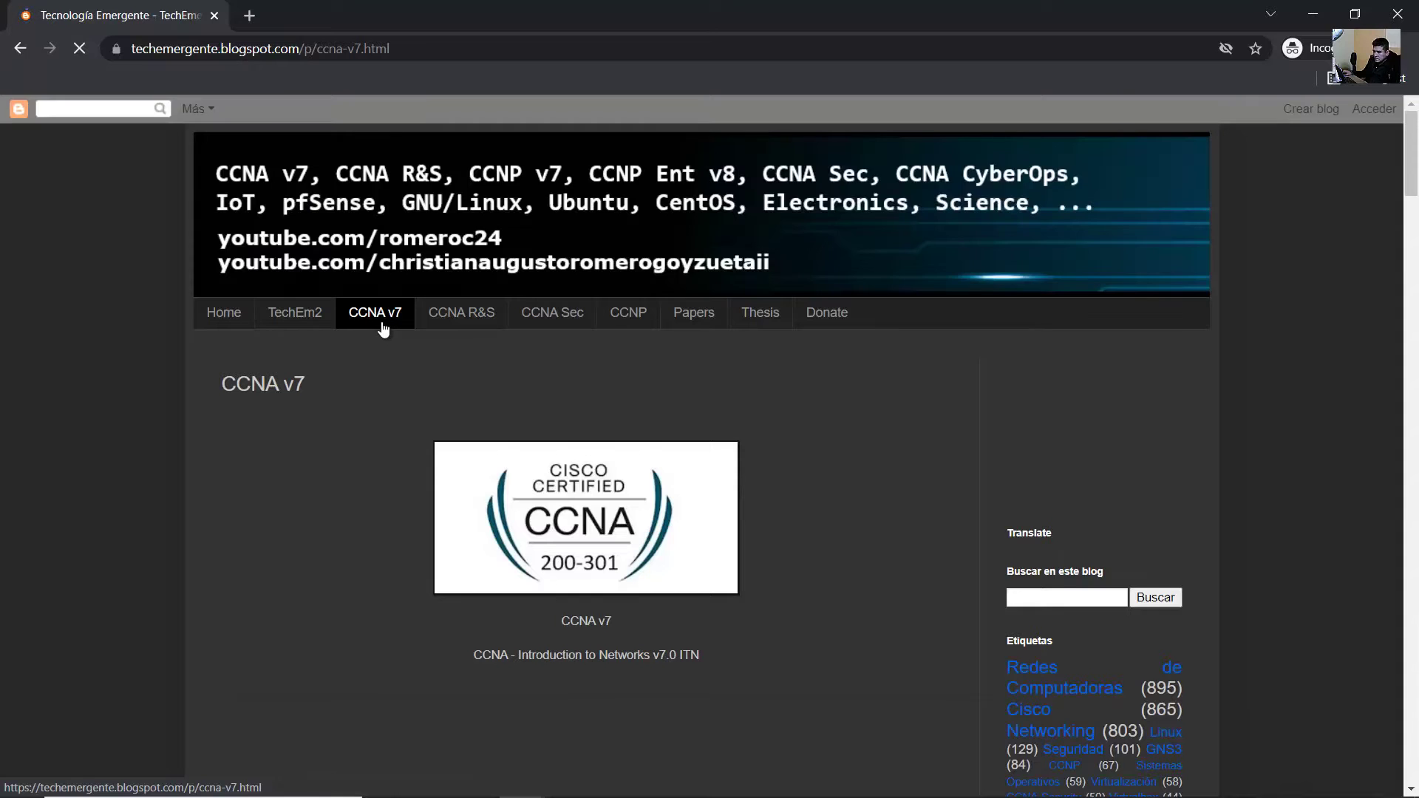
{"action": "scroll", "coordinate": [538, 374], "scroll_direction": "down", "scroll_amount": 3}
{"action": "scroll", "coordinate": [699, 428], "scroll_direction": "down", "scroll_amount": 20}
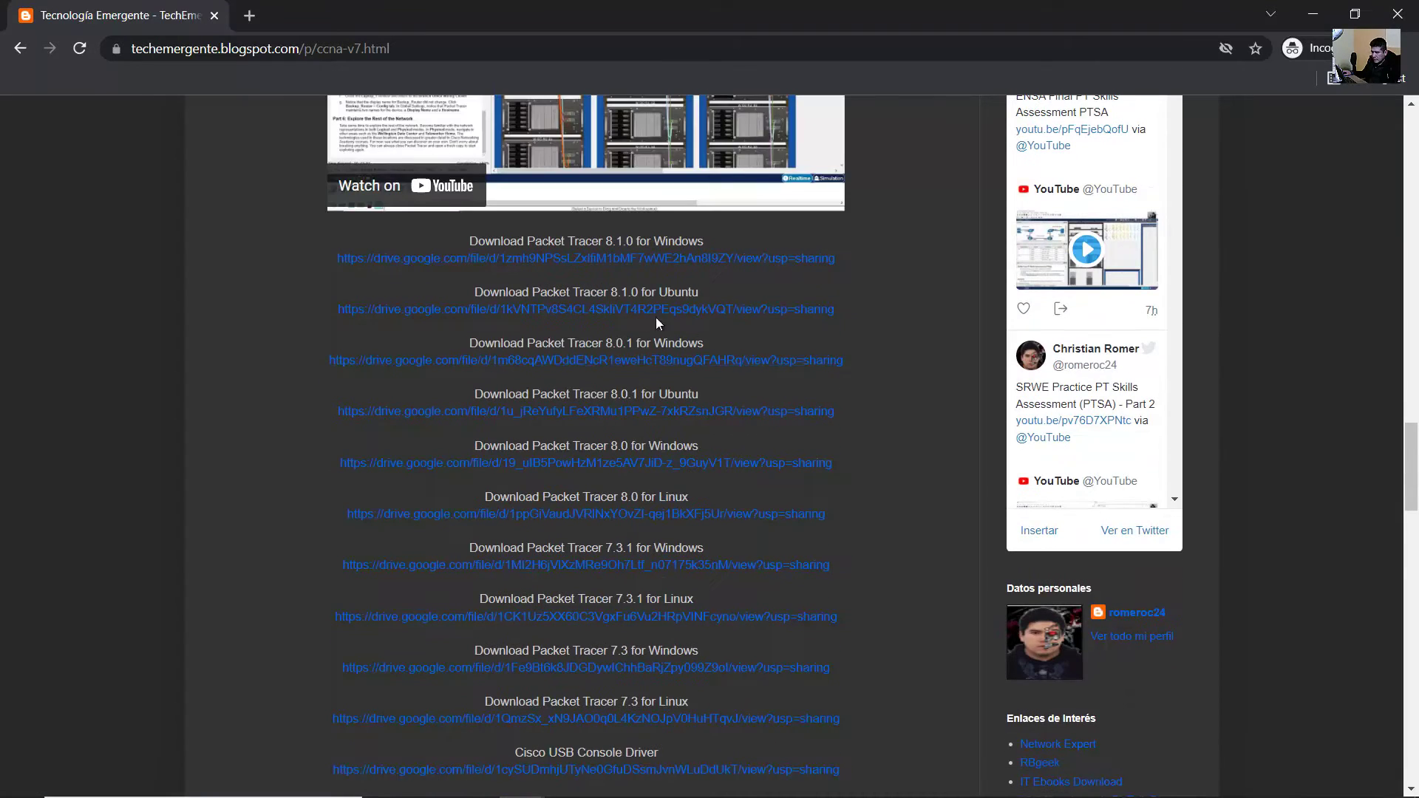
{"action": "left_click_drag", "start_coordinate": [469, 241], "coordinate": [703, 242]}
- Open the Windows download link and download CiscoPacketTracer_810_Windows_64bit.exe despite the scan warning
{"action": "left_click", "coordinate": [693, 260]}
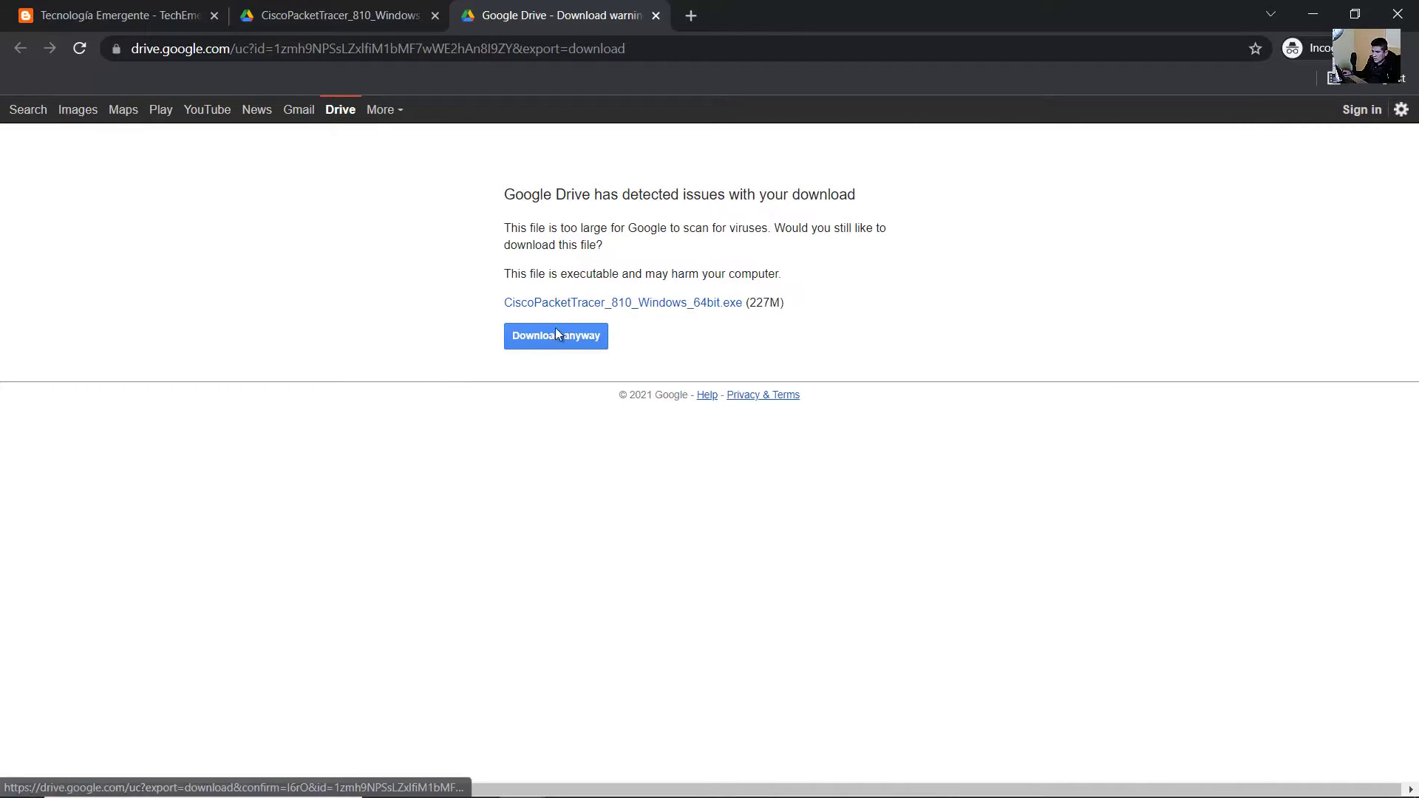
{"action": "left_click", "coordinate": [558, 334]}
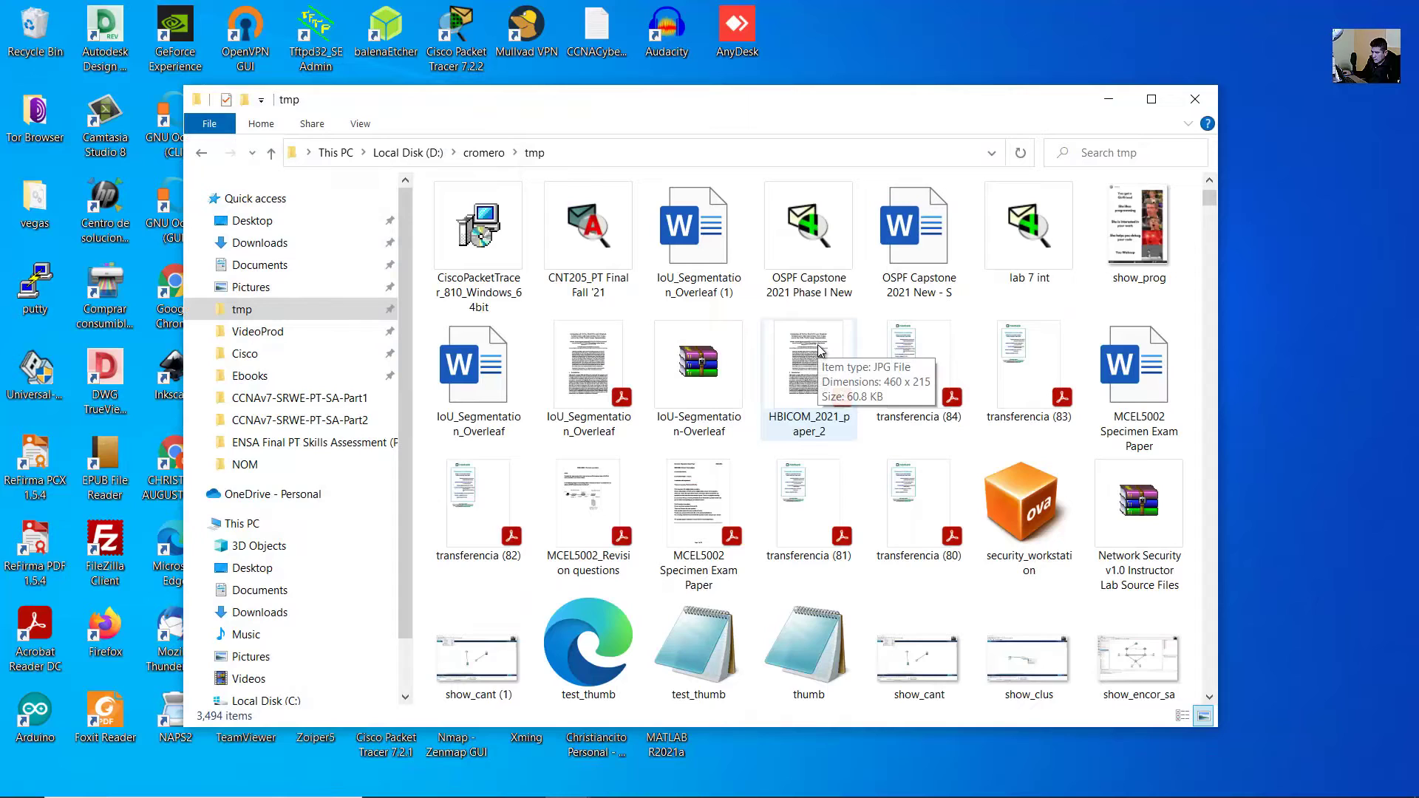
- Launch the CiscoPacketTracer installer from the tmp folder and minimize File Explorer
{"action": "left_click", "coordinate": [489, 250]}
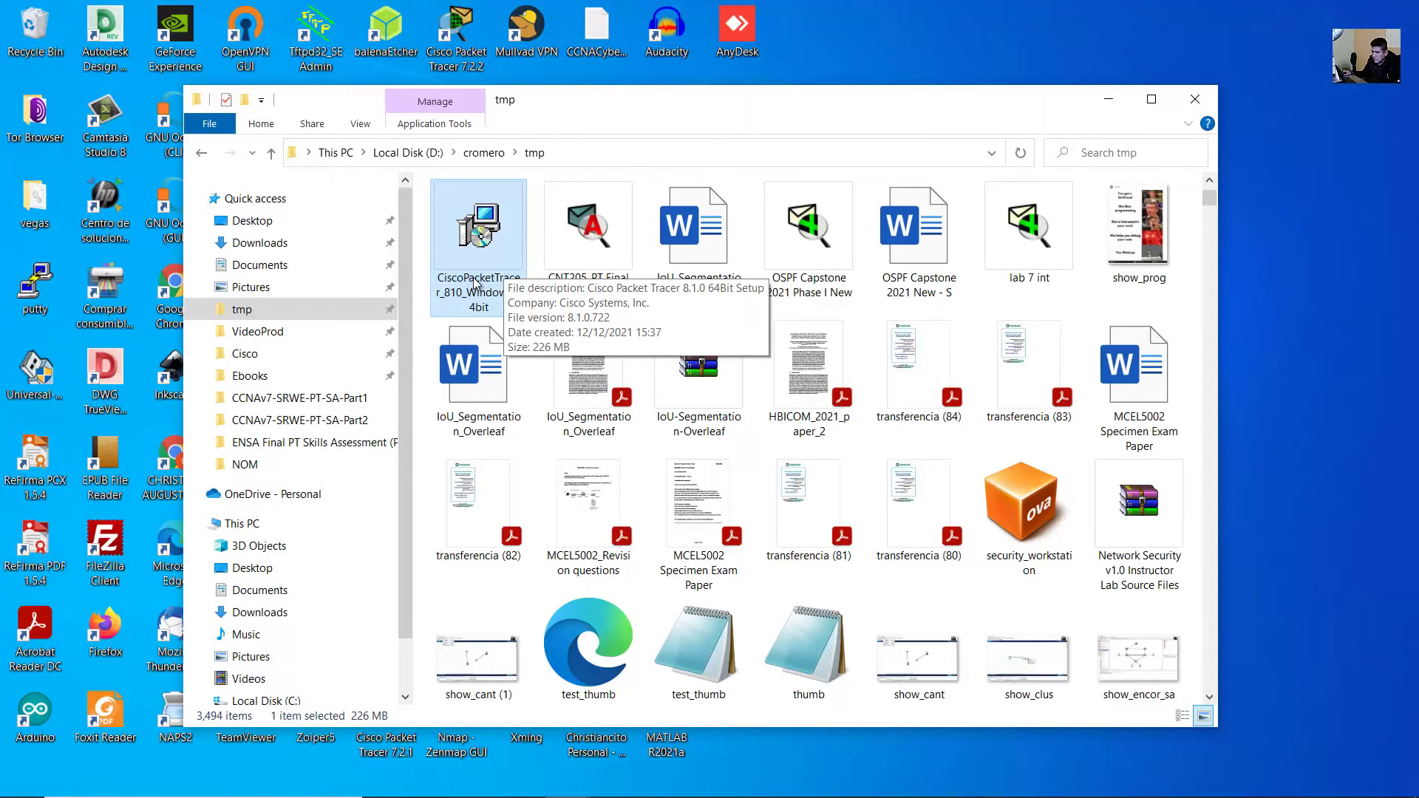
{"action": "double_click", "coordinate": [495, 249]}
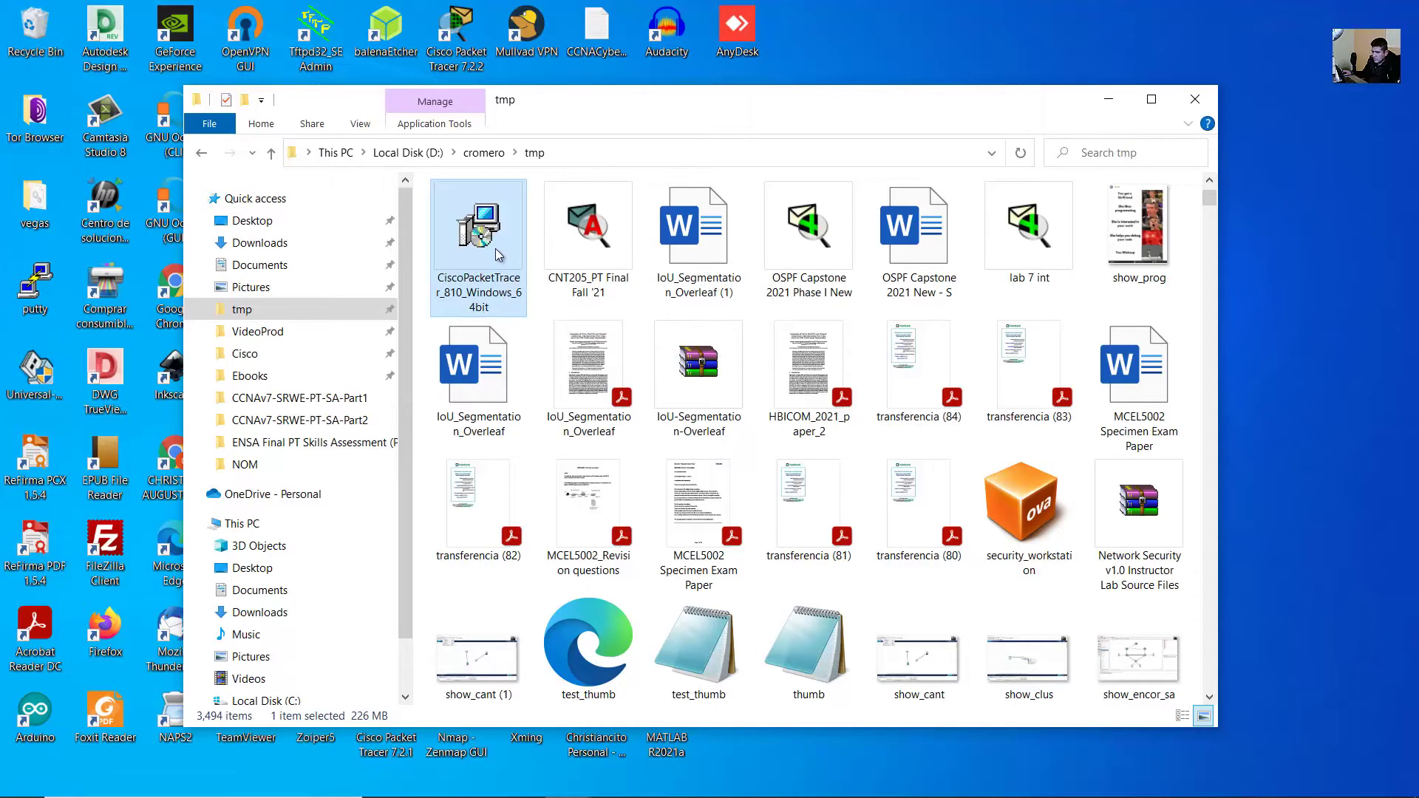
{"action": "left_click", "coordinate": [1108, 98]}
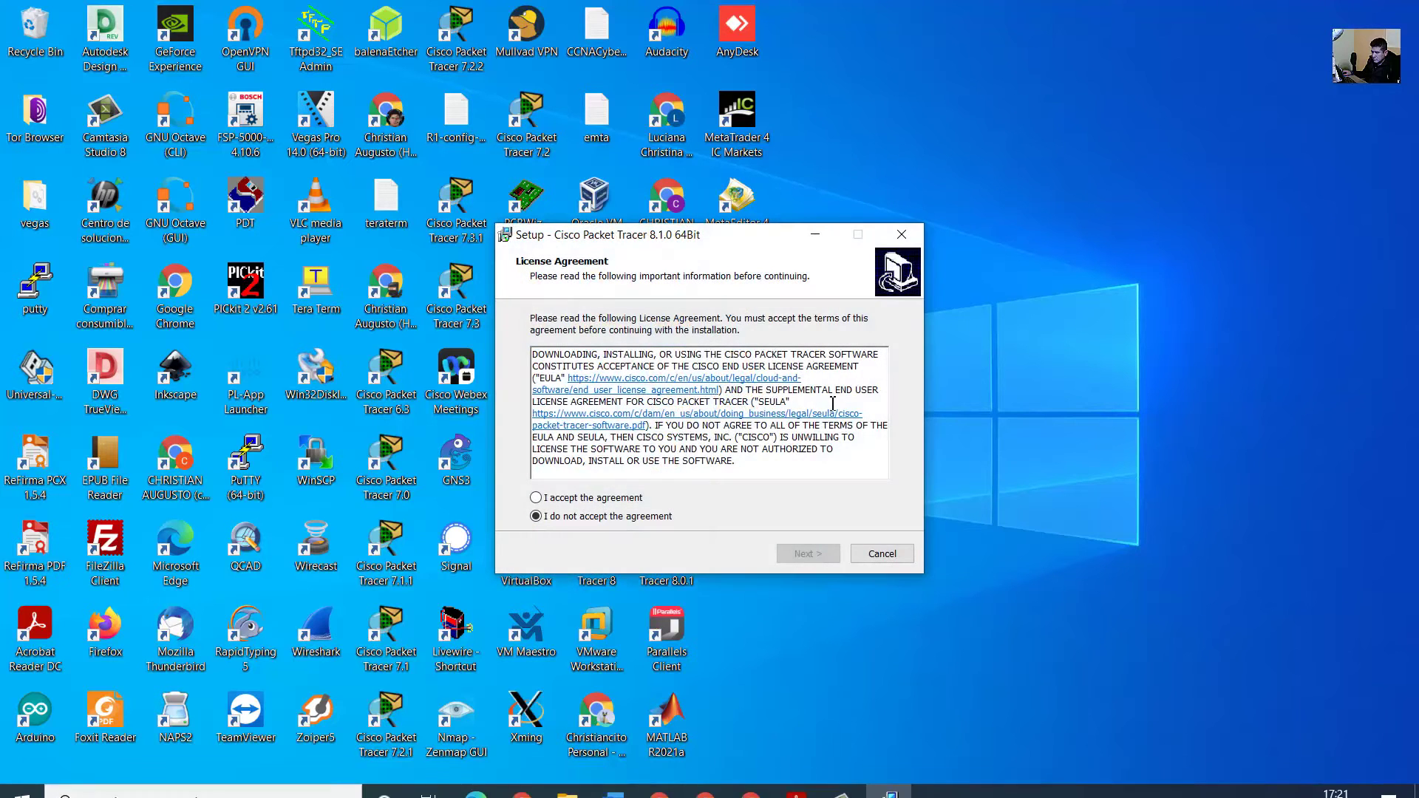
- Accept the license and install Packet Tracer 8.1.0 with default folders and a desktop shortcut
{"action": "left_click", "coordinate": [584, 502]}
{"action": "left_click", "coordinate": [828, 554]}
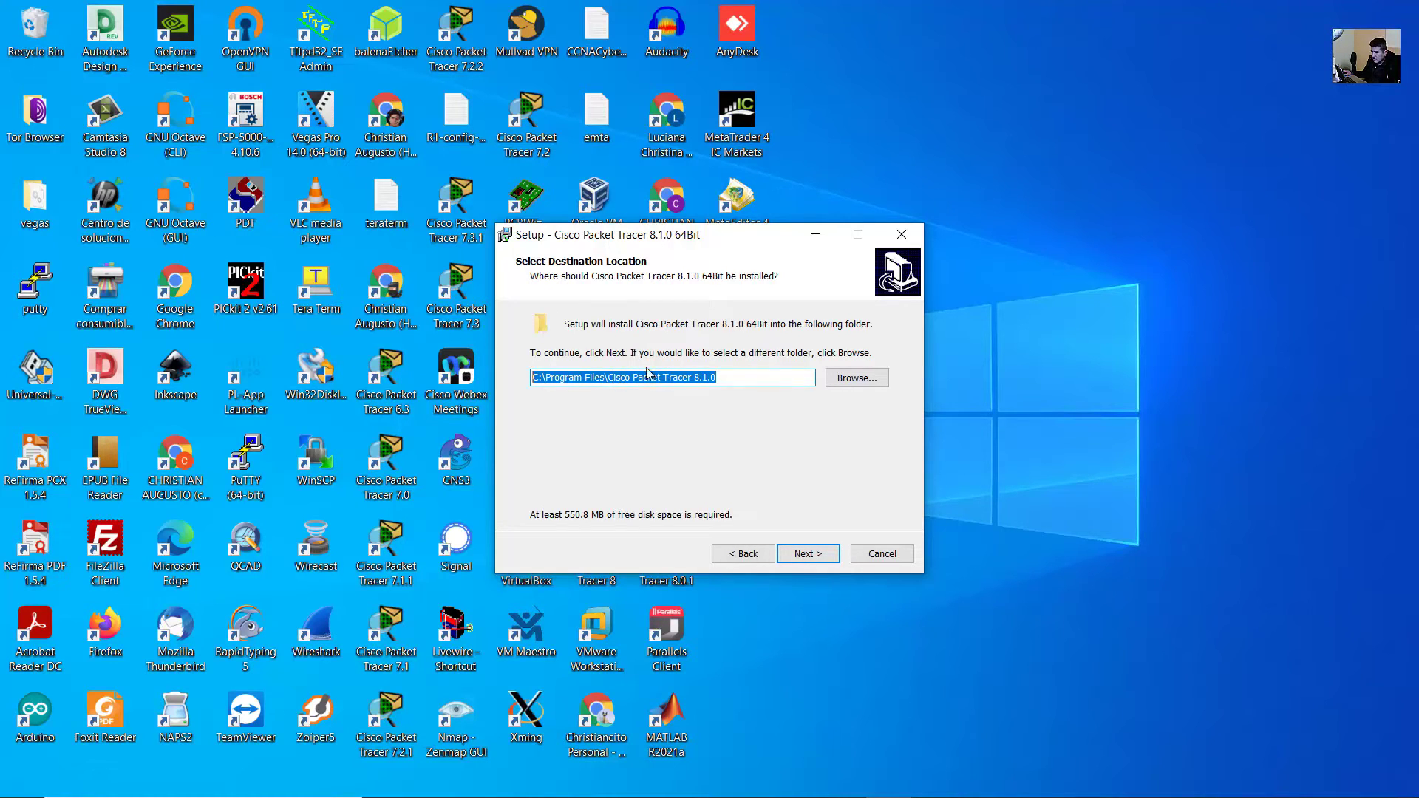
{"action": "left_click", "coordinate": [728, 377]}
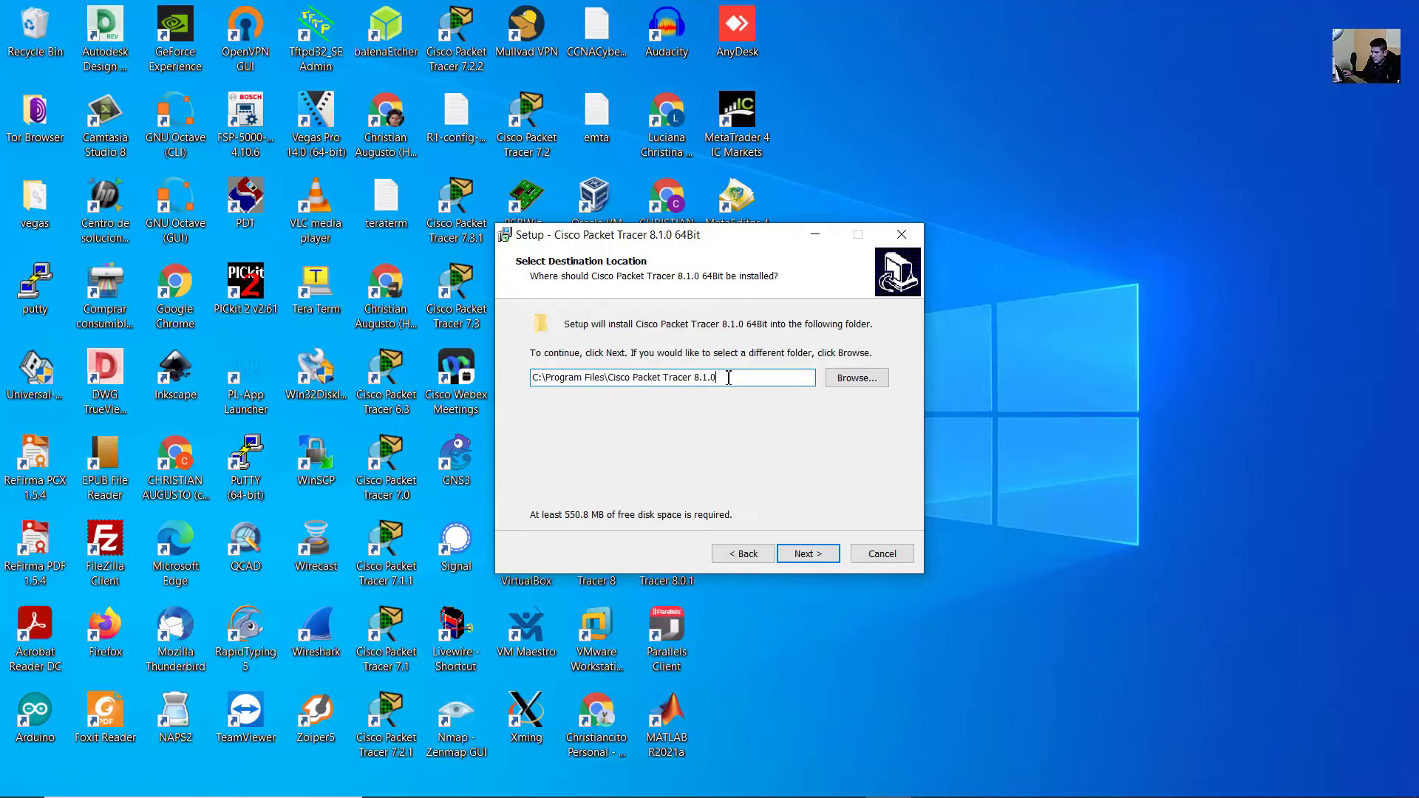
{"action": "left_click", "coordinate": [809, 552]}
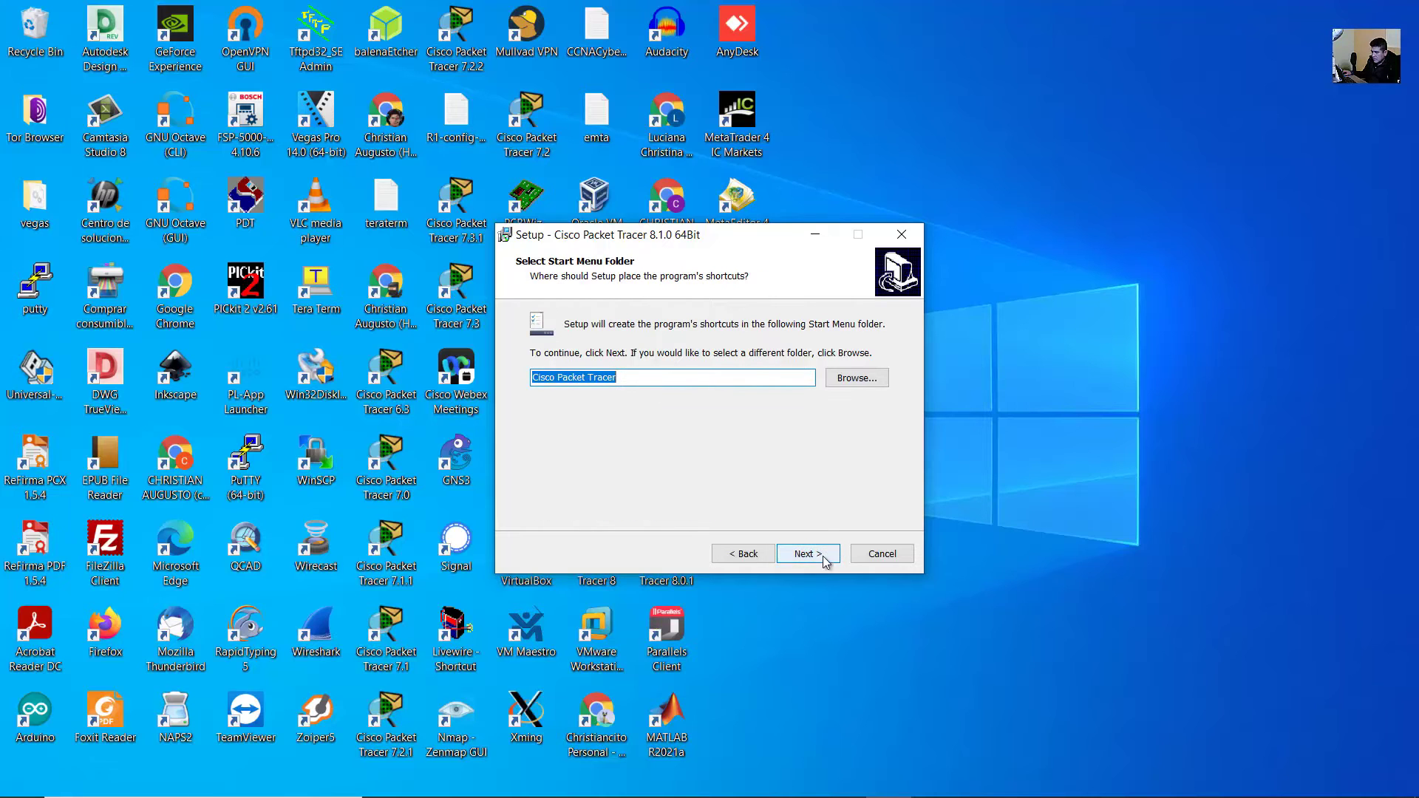
{"action": "left_click", "coordinate": [823, 555]}
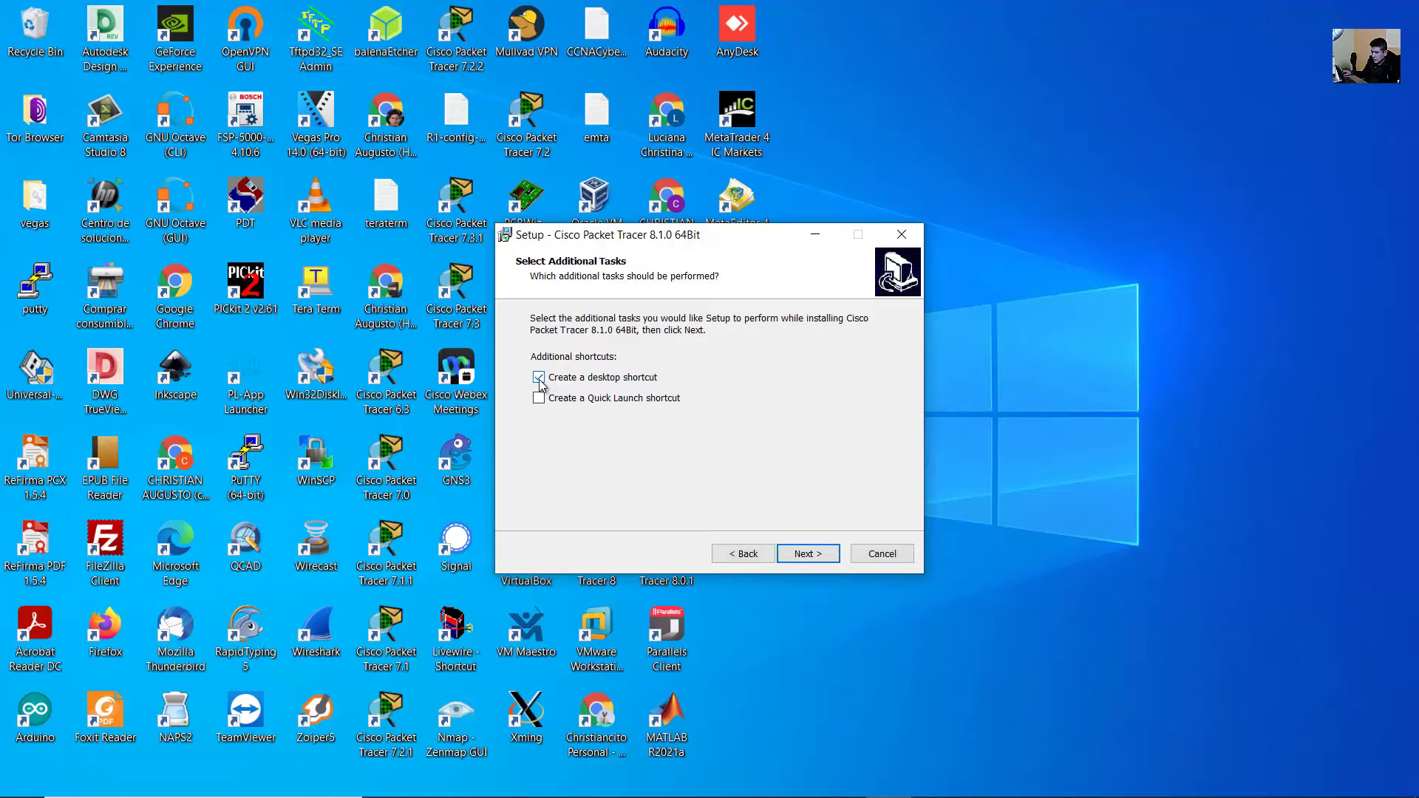
{"action": "left_click", "coordinate": [810, 555]}
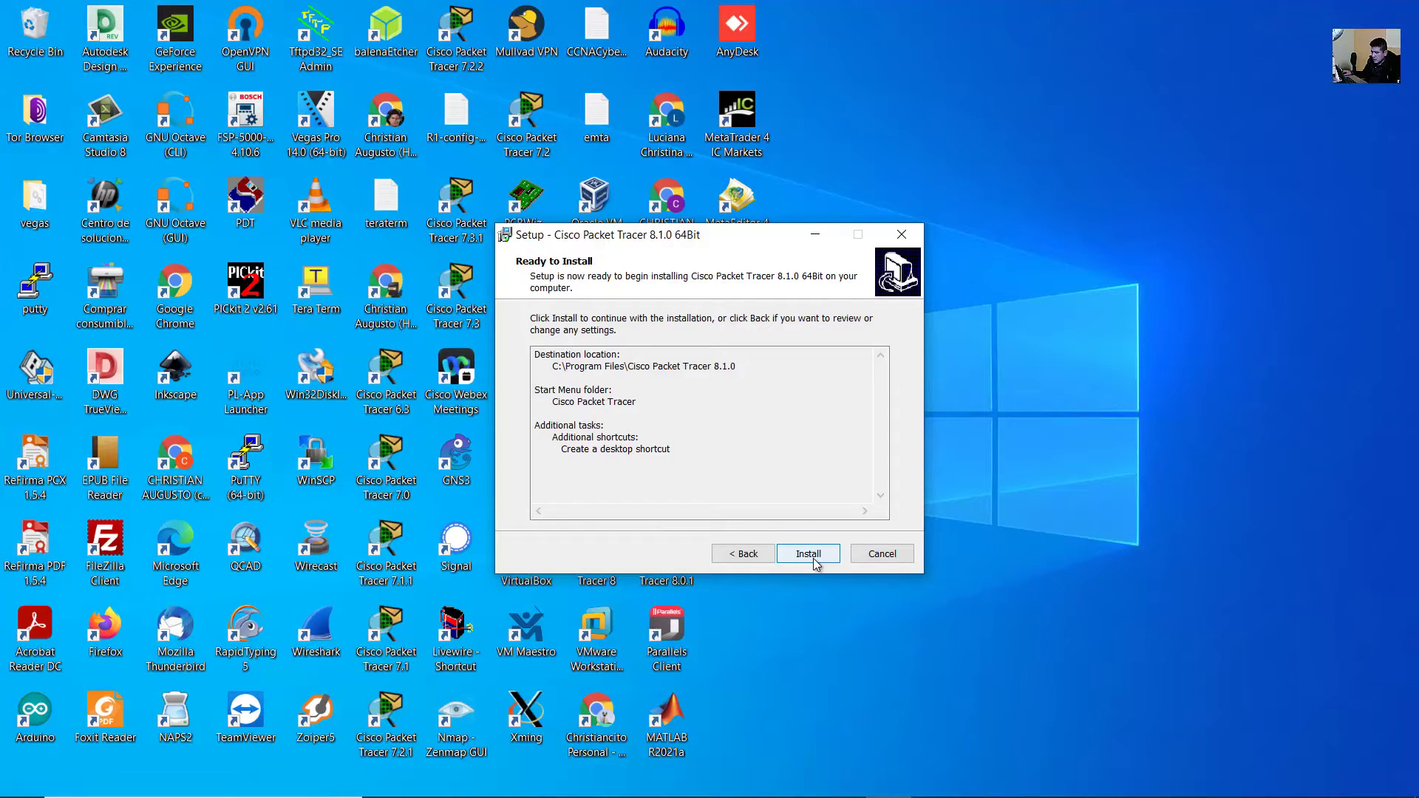
{"action": "left_click", "coordinate": [813, 557]}
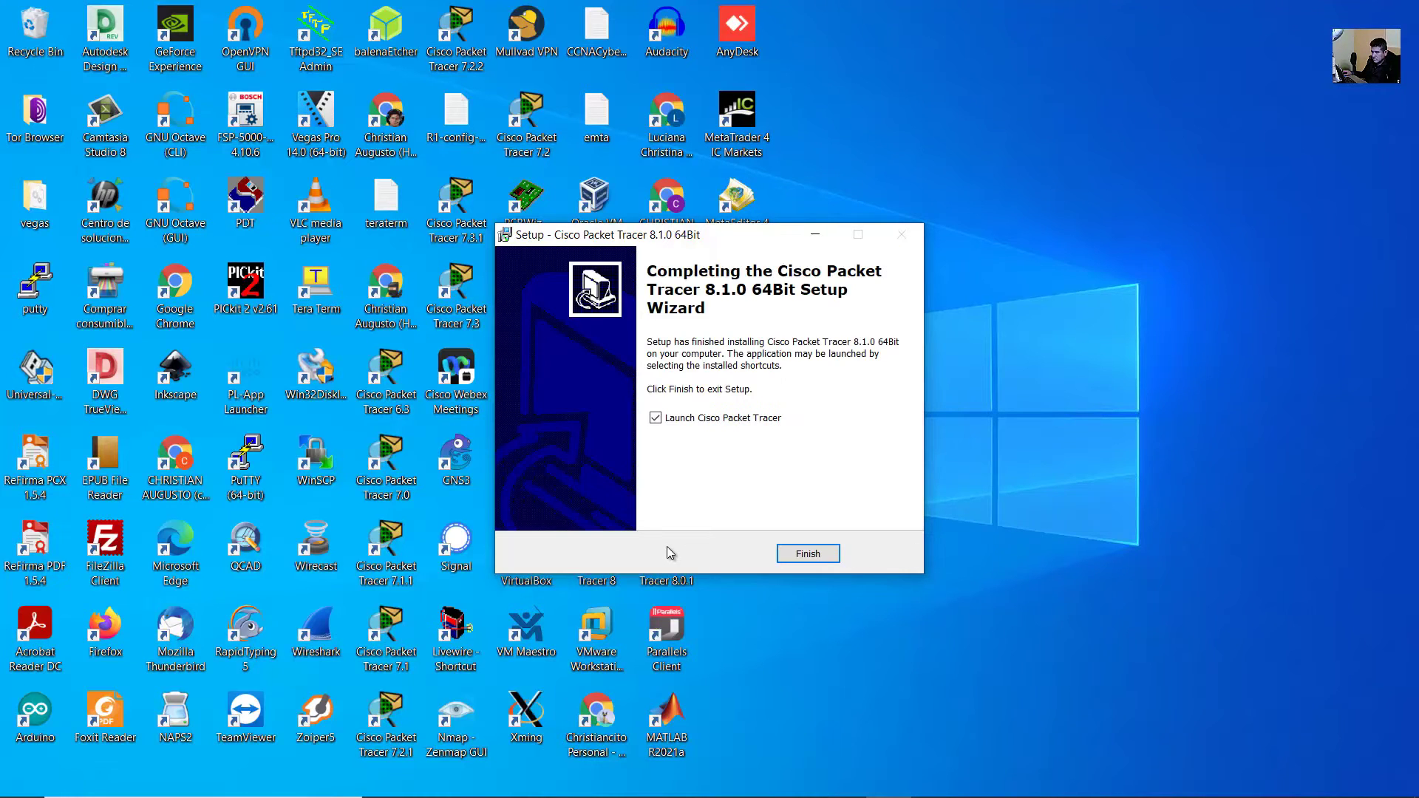
- Finish setup to launch Packet Tracer and answer Yes to enabling multi-user mode
{"action": "left_click", "coordinate": [809, 555]}
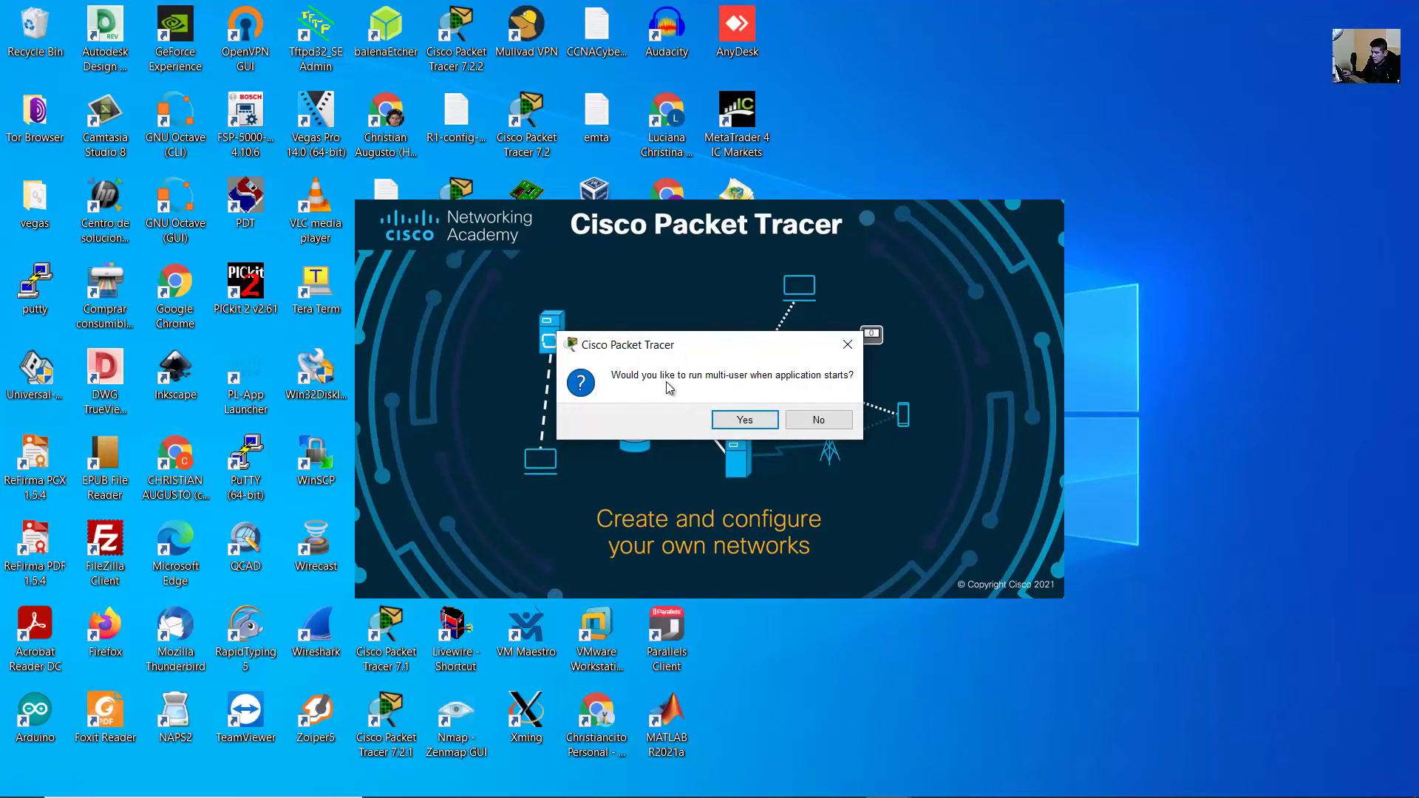
{"action": "left_click", "coordinate": [756, 421]}
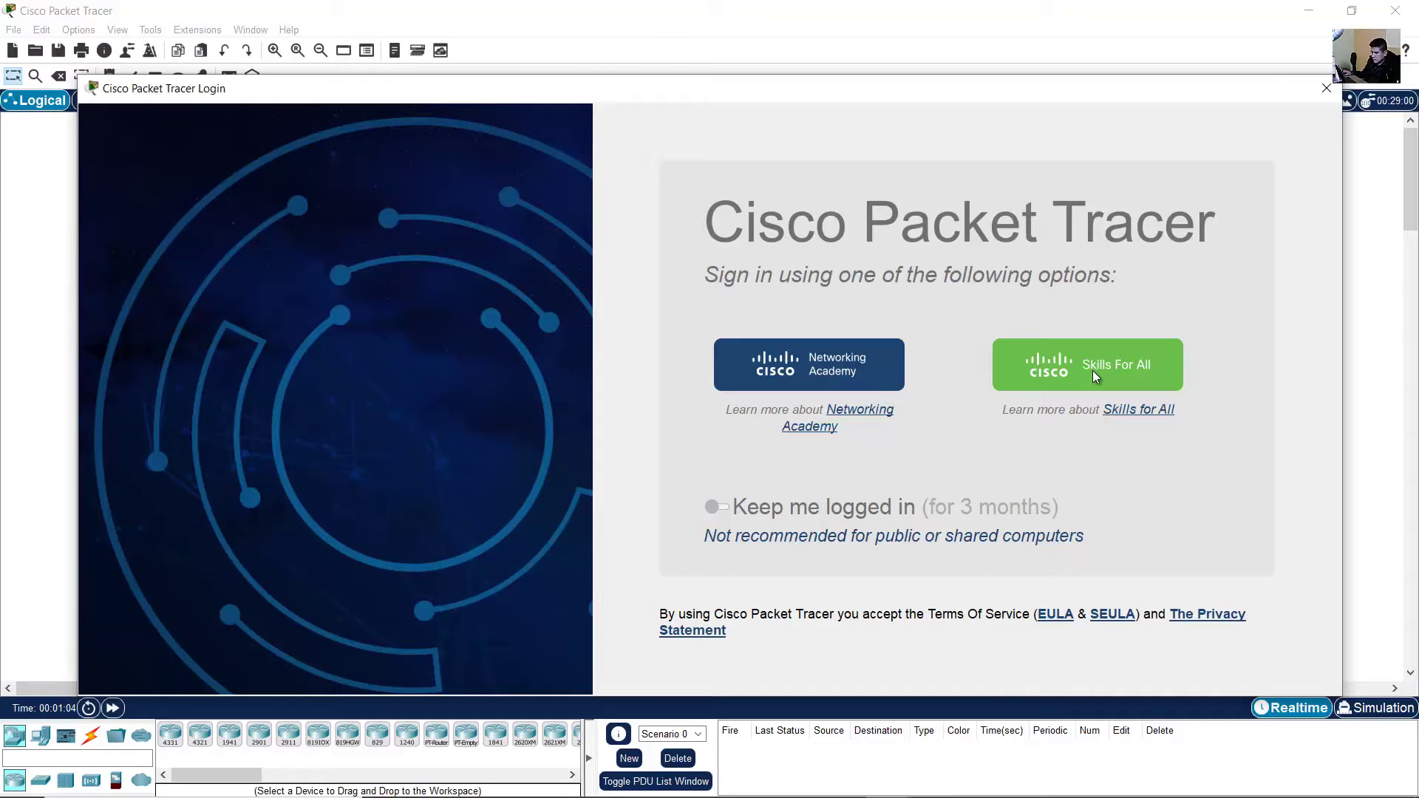
- Choose Skills For All sign-in and allow Packet Tracer through Windows Defender Firewall
{"action": "left_click", "coordinate": [1092, 370]}
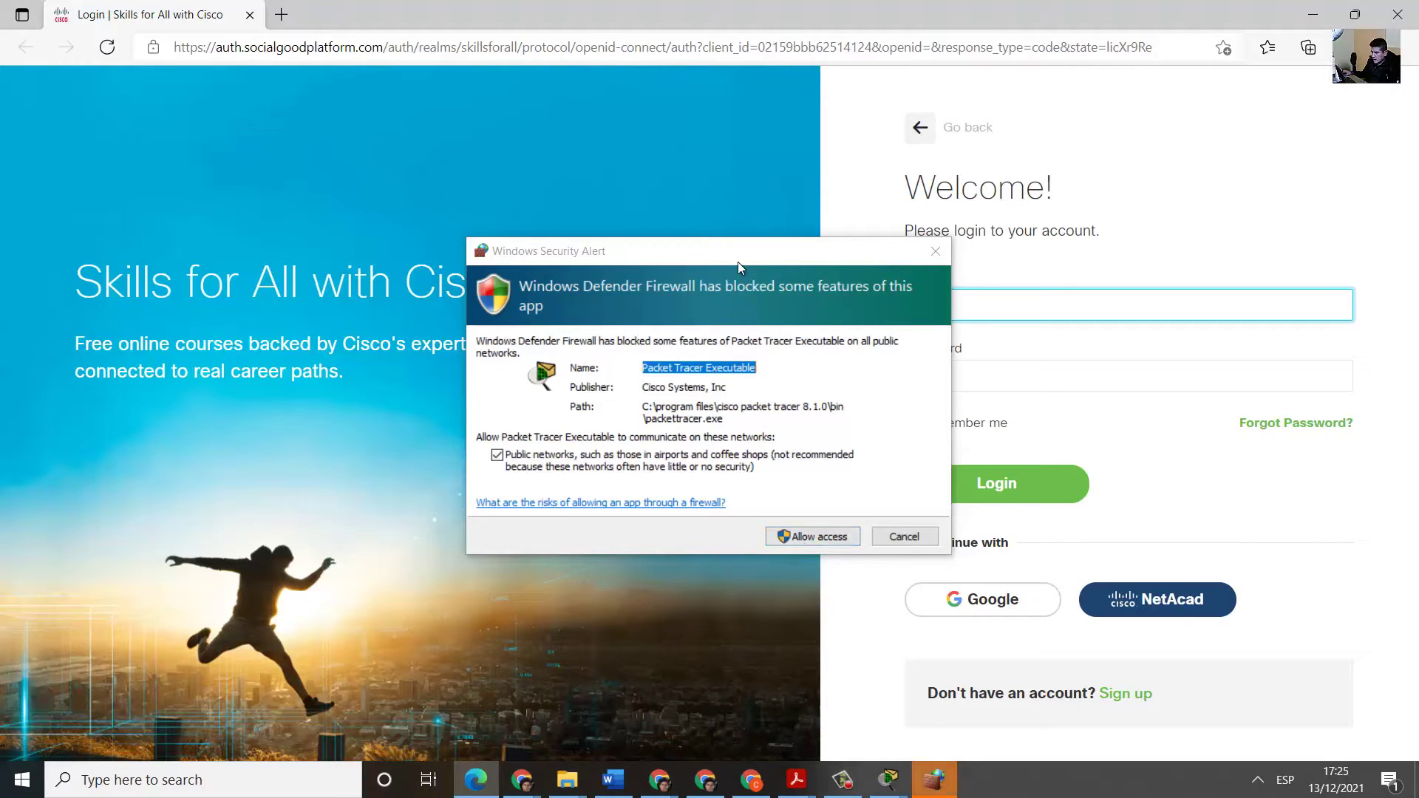
{"action": "left_click_drag", "start_coordinate": [745, 260], "coordinate": [730, 261]}
{"action": "left_click", "coordinate": [787, 538]}
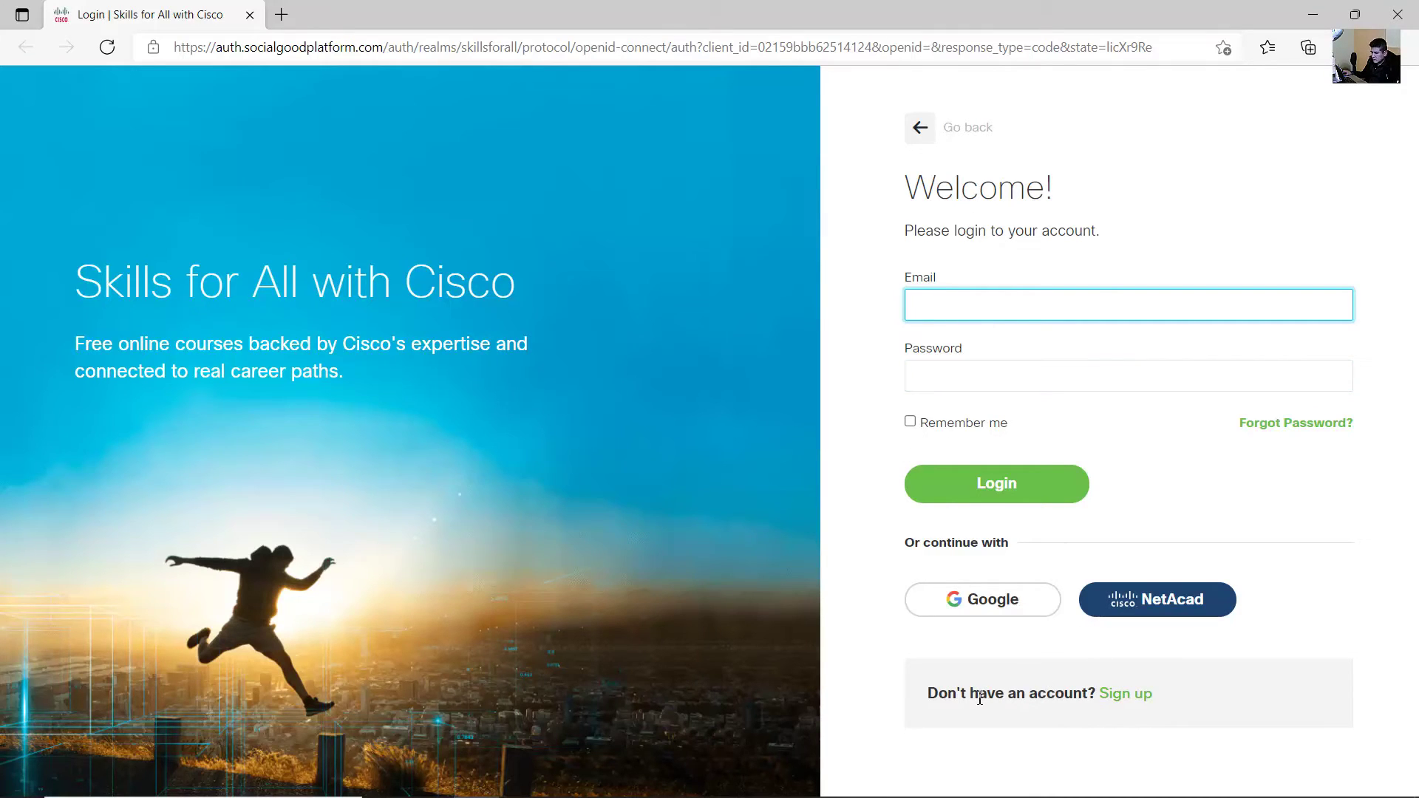
{"action": "left_click_drag", "start_coordinate": [936, 696], "coordinate": [1086, 699]}
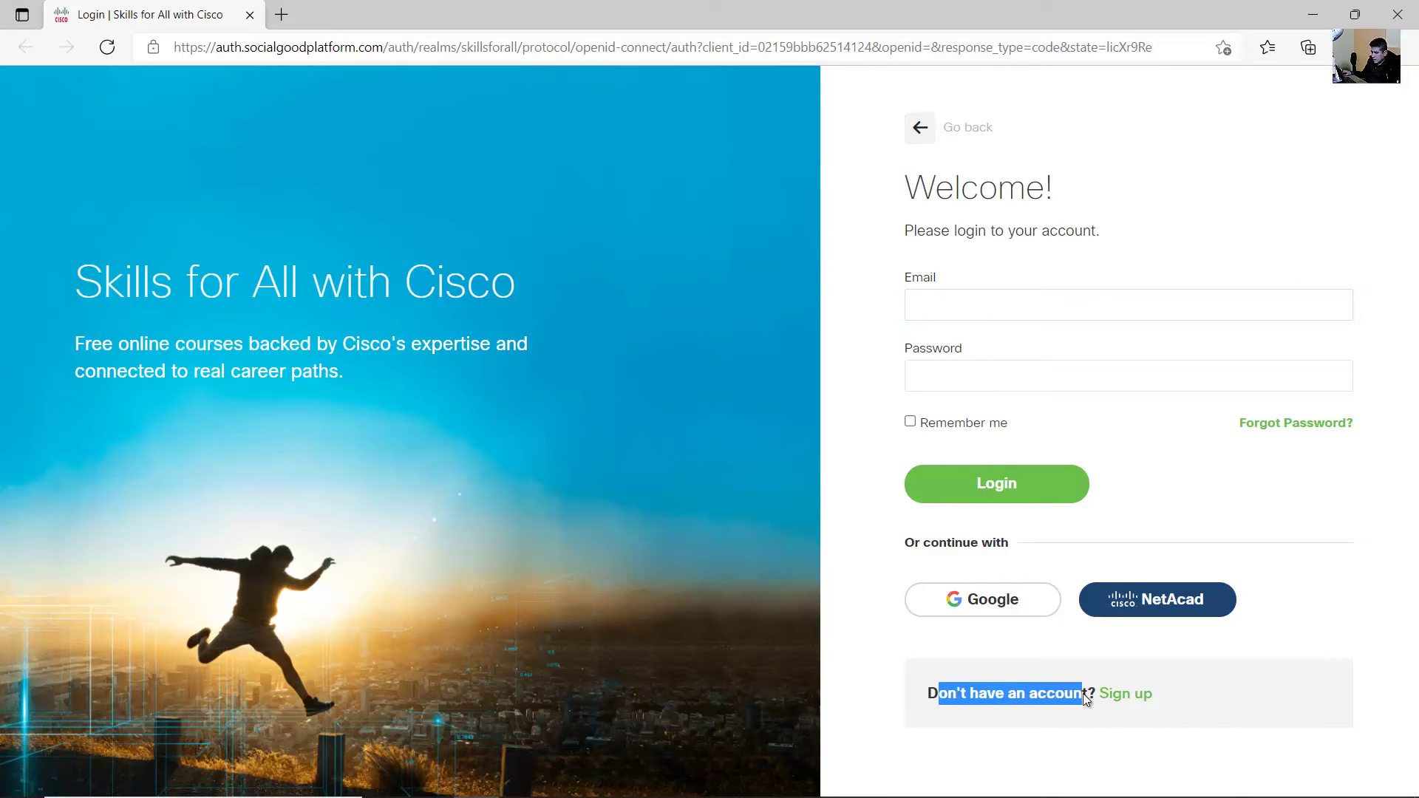
- Open the Skills for All sign-up form, select Peru as country, and open the birth-year list
{"action": "left_click", "coordinate": [1122, 696]}
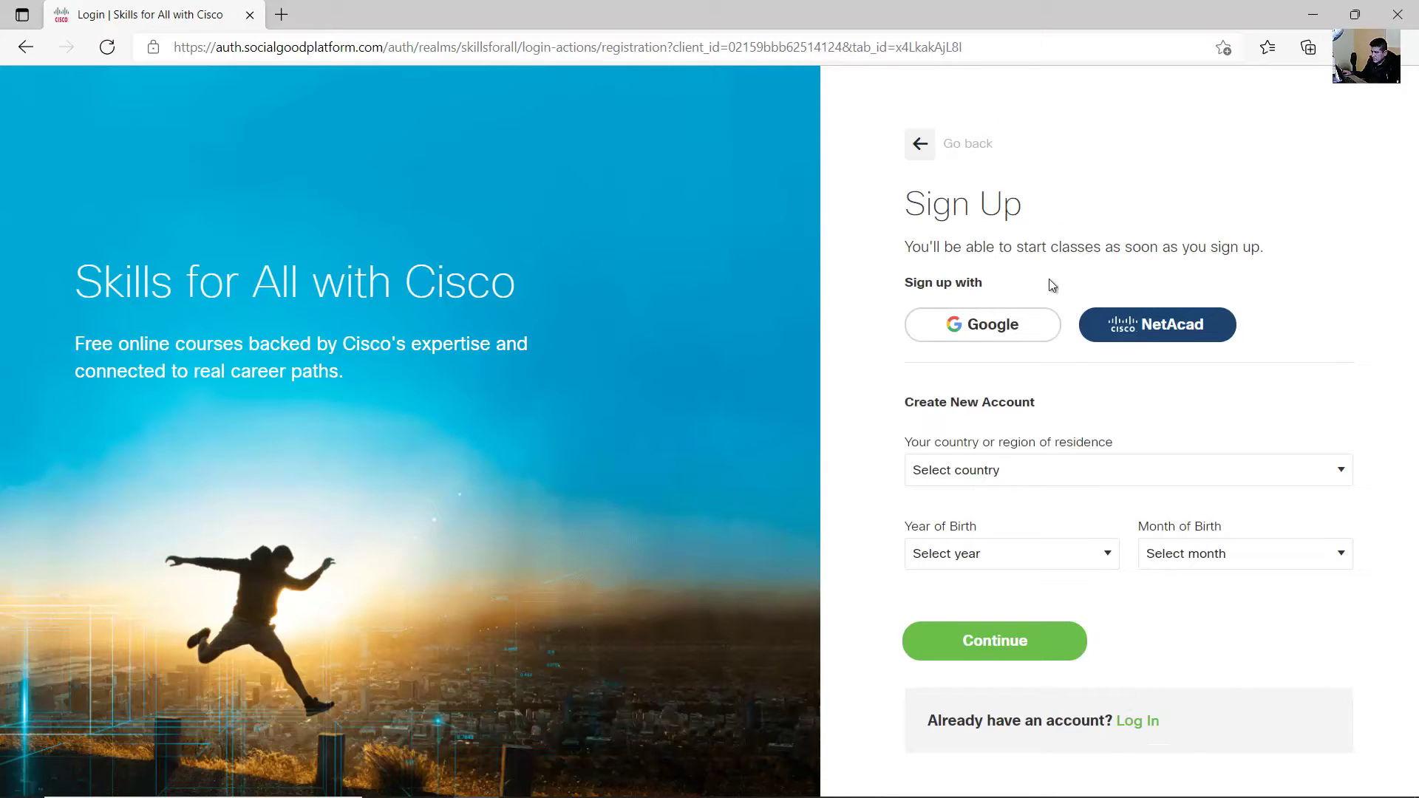
{"action": "left_click_drag", "start_coordinate": [914, 284], "coordinate": [983, 284]}
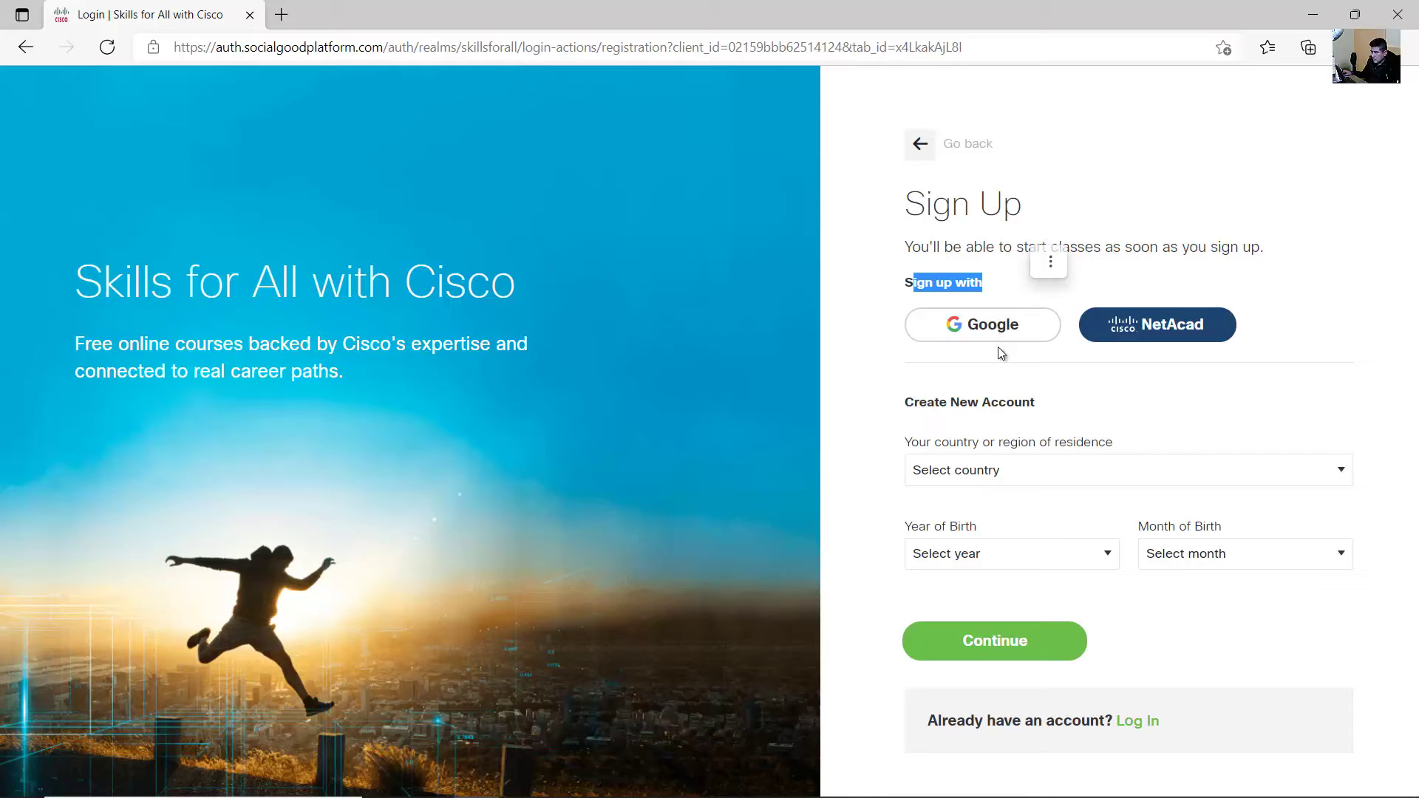
{"action": "left_click_drag", "start_coordinate": [914, 403], "coordinate": [1041, 407]}
{"action": "left_click", "coordinate": [1115, 418]}
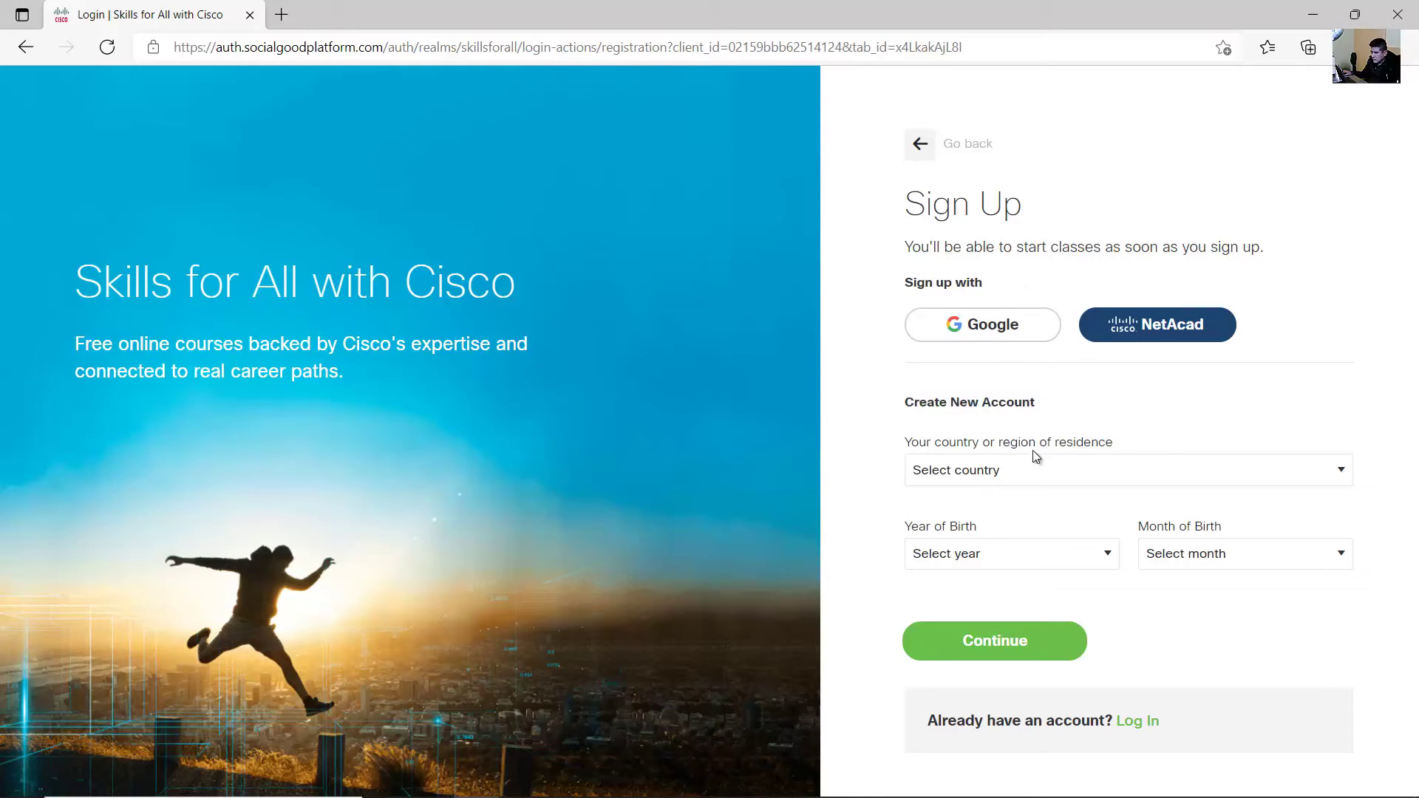
{"action": "left_click", "coordinate": [1010, 469]}
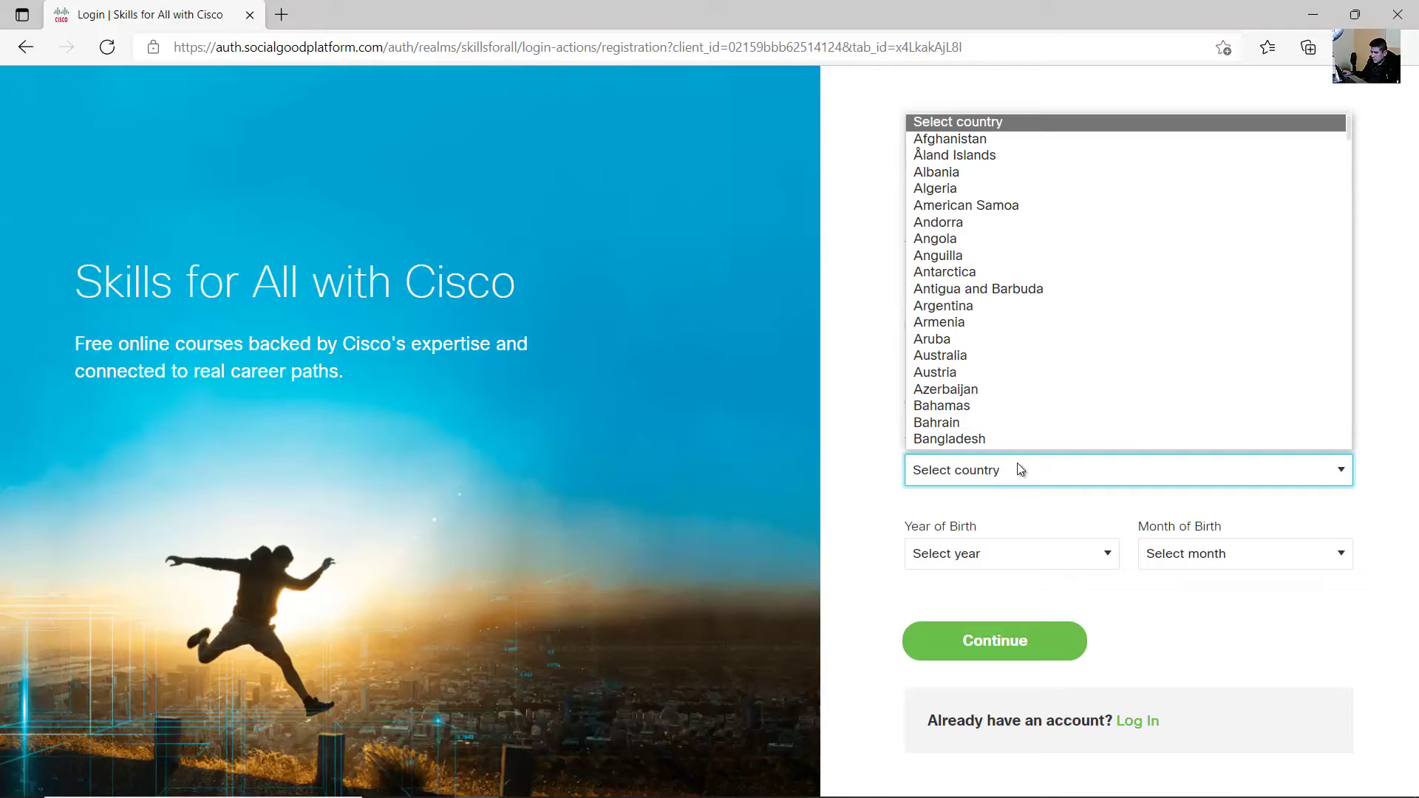
{"action": "key", "text": "p"}
{"action": "key", "text": "p"}
{"action": "key", "text": "p"}
{"action": "key", "text": "p"}
{"action": "key", "text": "p"}
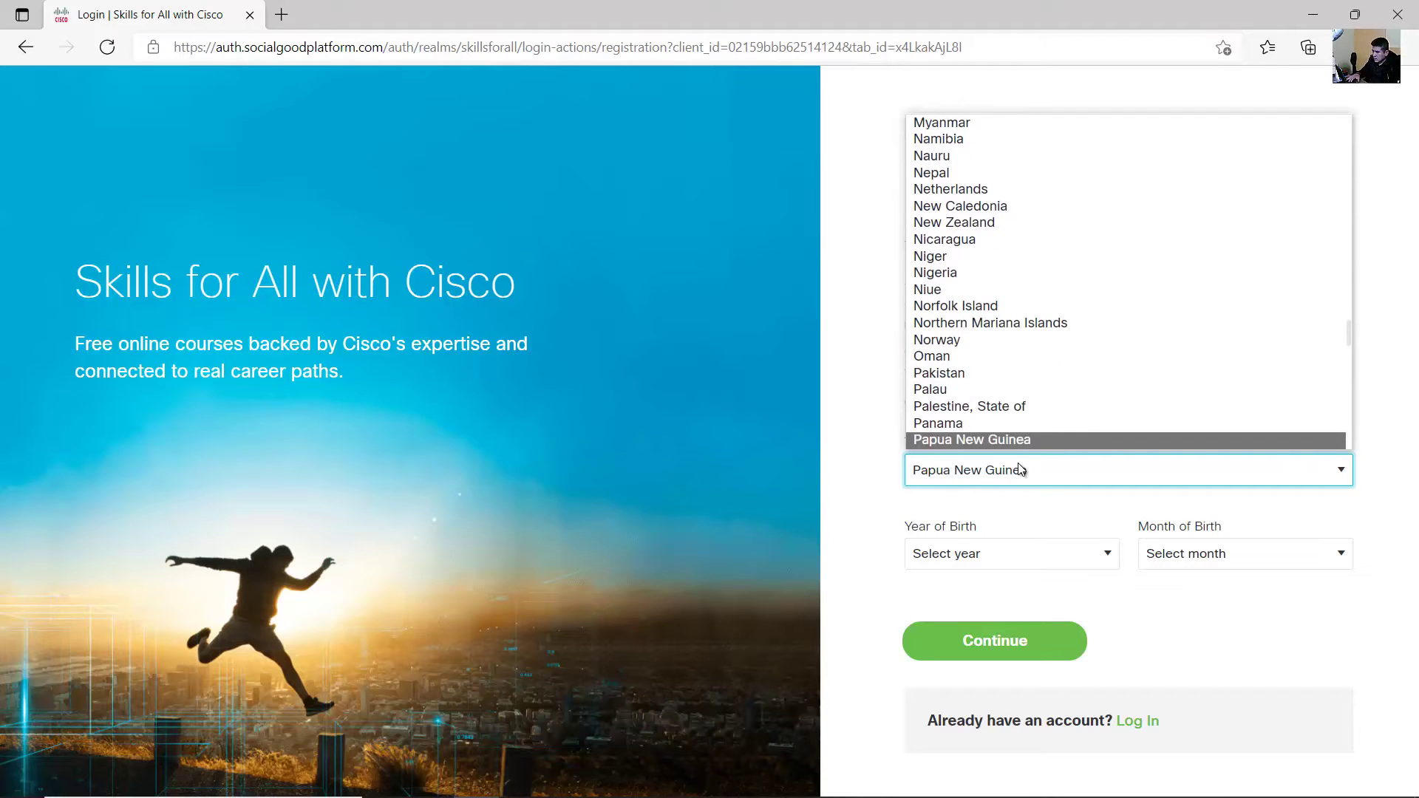
{"action": "key", "text": "p"}
{"action": "key", "text": "p"}
{"action": "left_click", "coordinate": [1014, 440]}
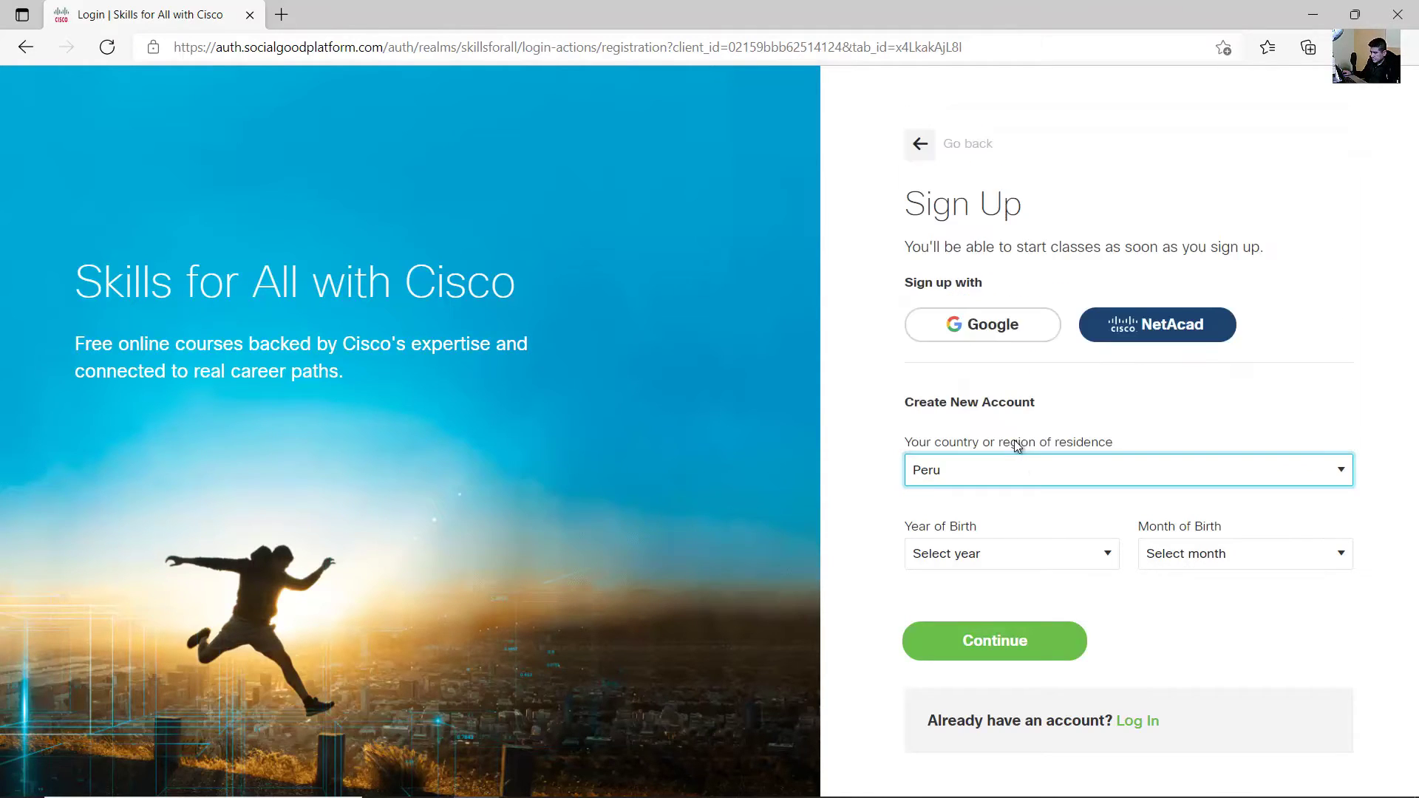
{"action": "left_click", "coordinate": [1033, 557]}
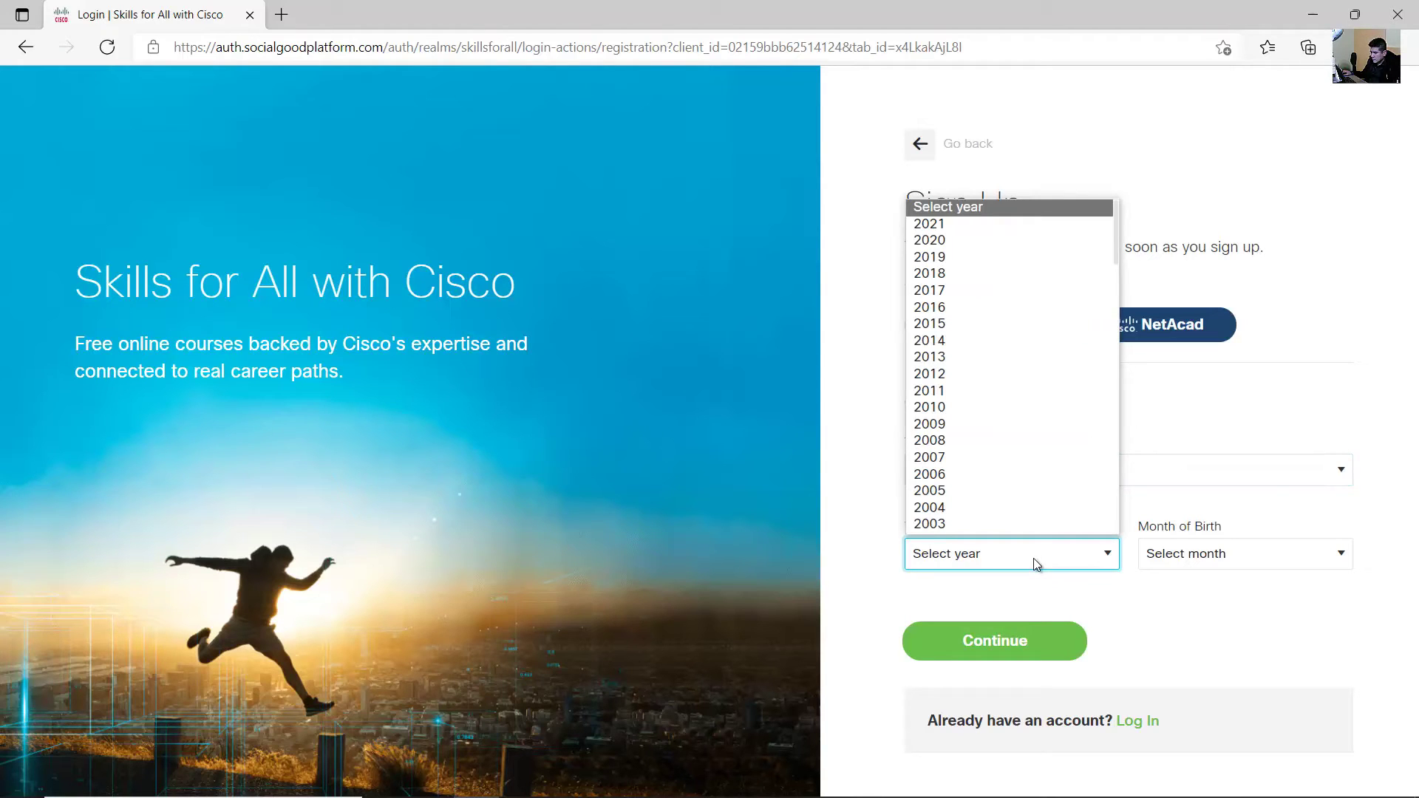
{"action": "scroll", "coordinate": [1007, 472], "scroll_direction": "down", "scroll_amount": 1}
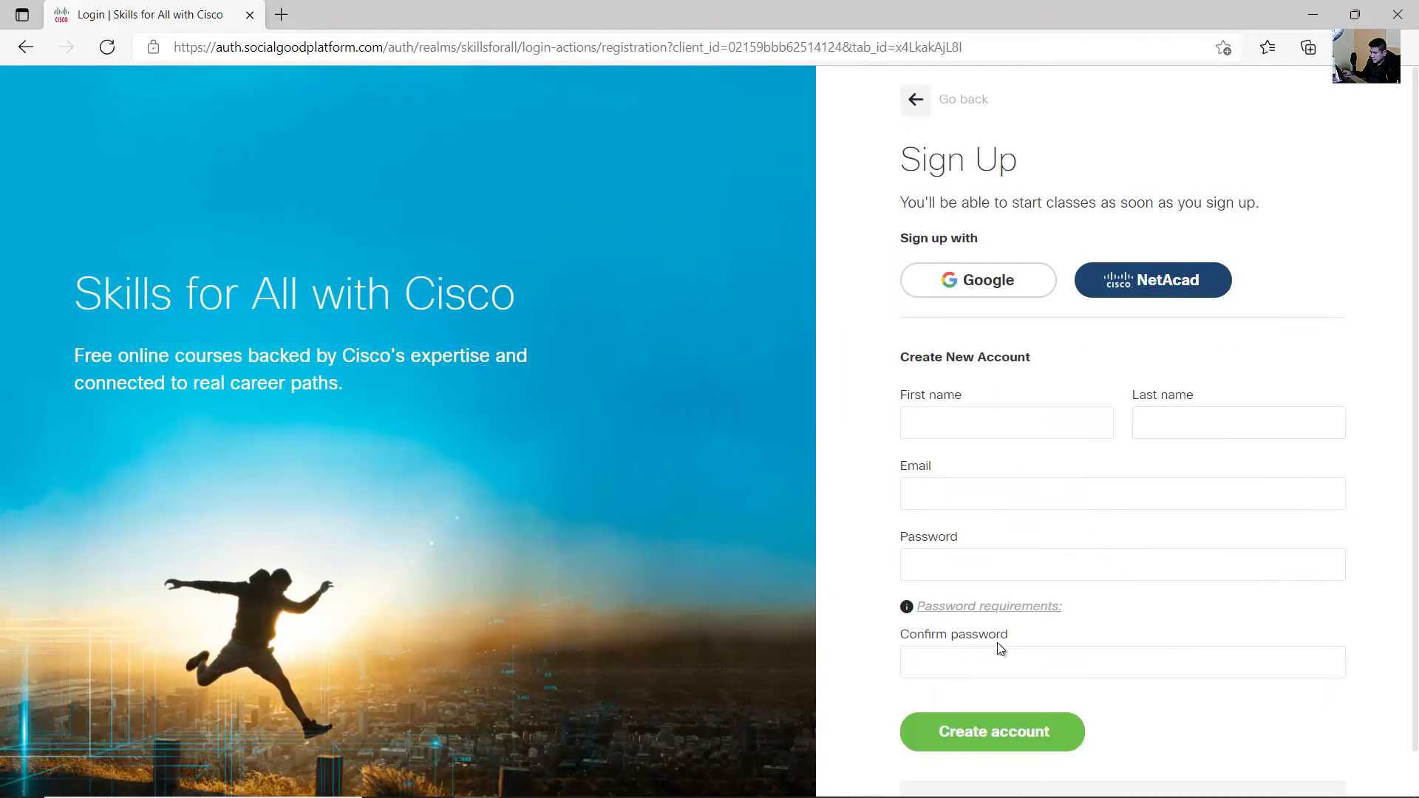
- Enter the user's first and last name on the sign-up form
{"action": "left_click", "coordinate": [1050, 422]}
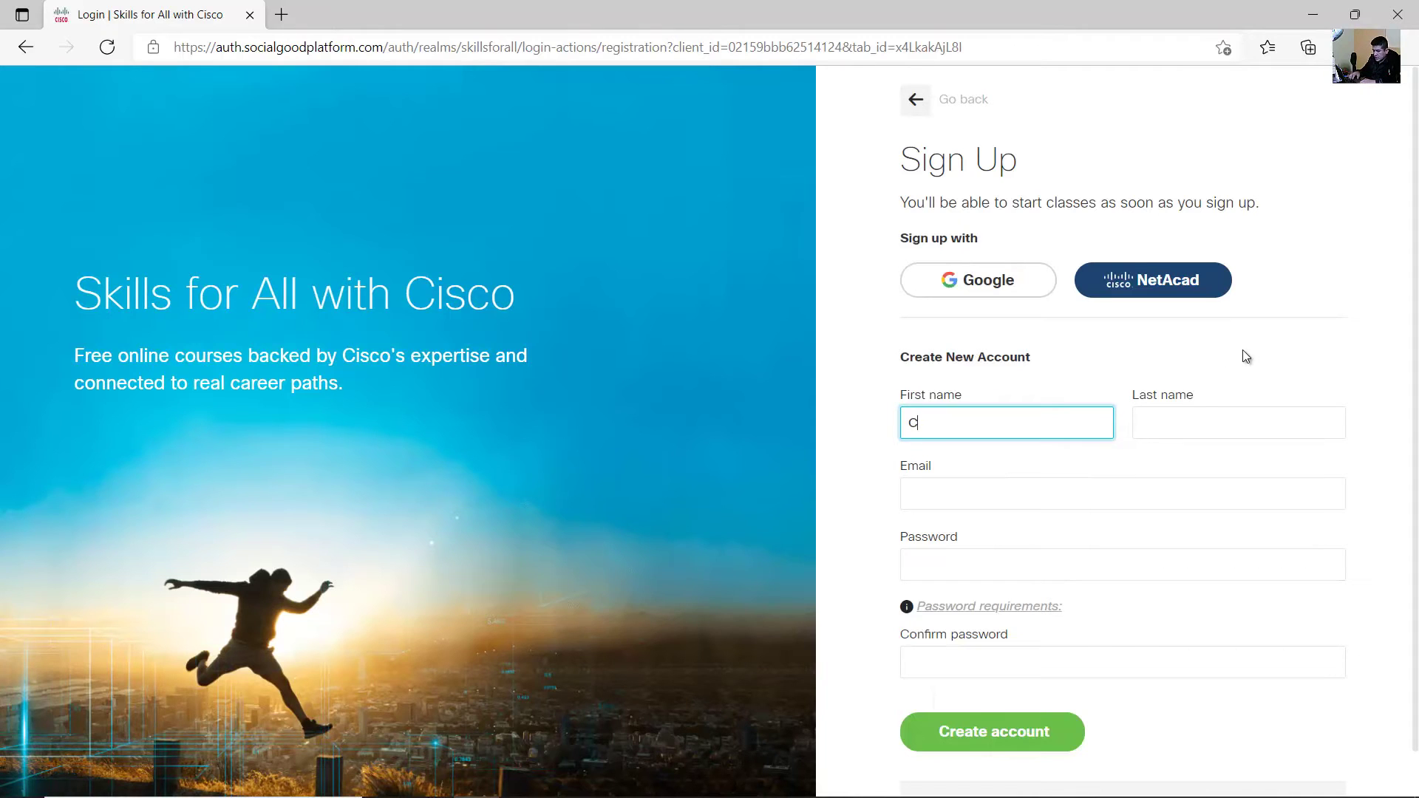
{"action": "key", "text": "Tab"}
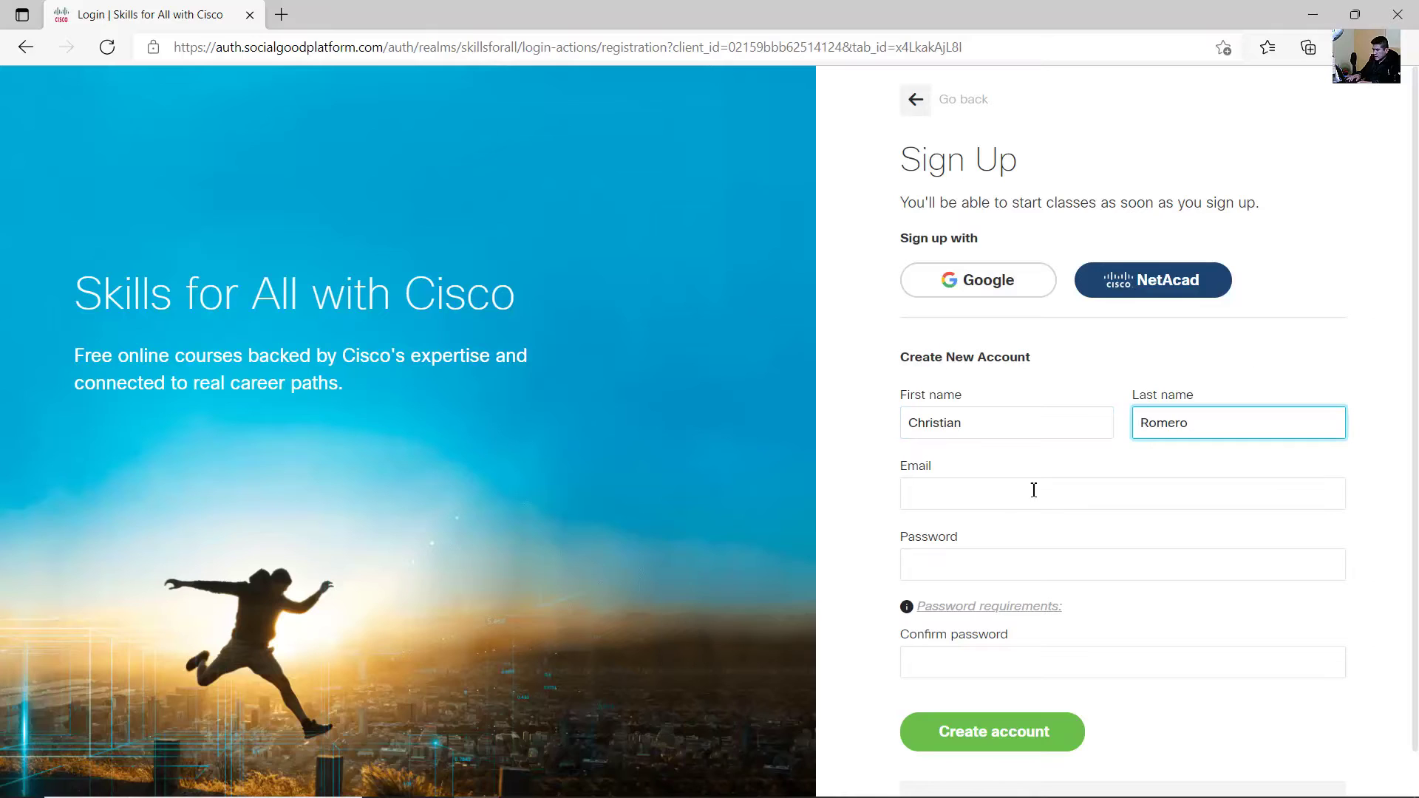
{"action": "left_click", "coordinate": [1033, 490]}
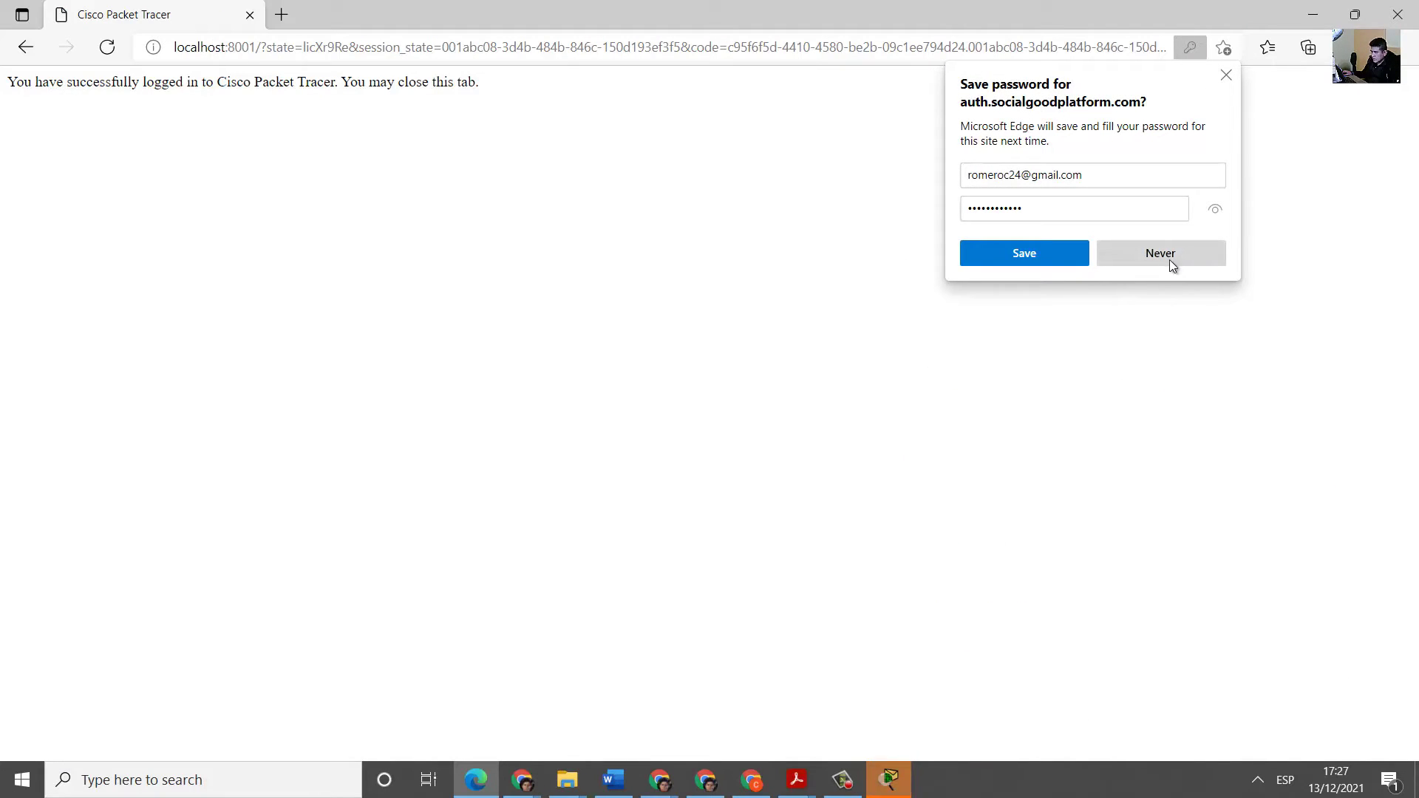
- Decline Edge's password save, review the login confirmation, and return to Packet Tracer
{"action": "left_click", "coordinate": [1226, 74]}
{"action": "left_click_drag", "start_coordinate": [480, 82], "coordinate": [342, 82]}
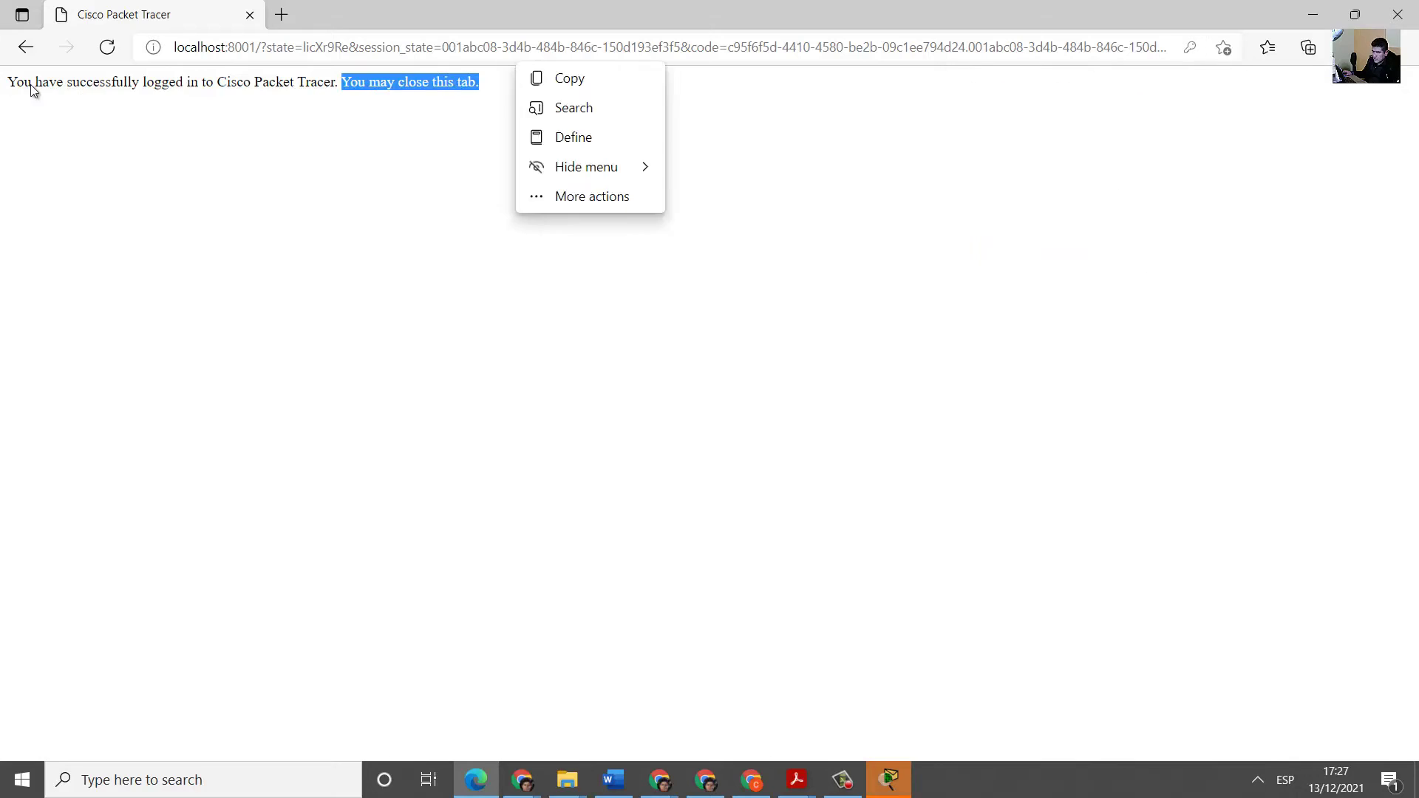
{"action": "left_click", "coordinate": [38, 112]}
{"action": "left_click_drag", "start_coordinate": [16, 82], "coordinate": [485, 79]}
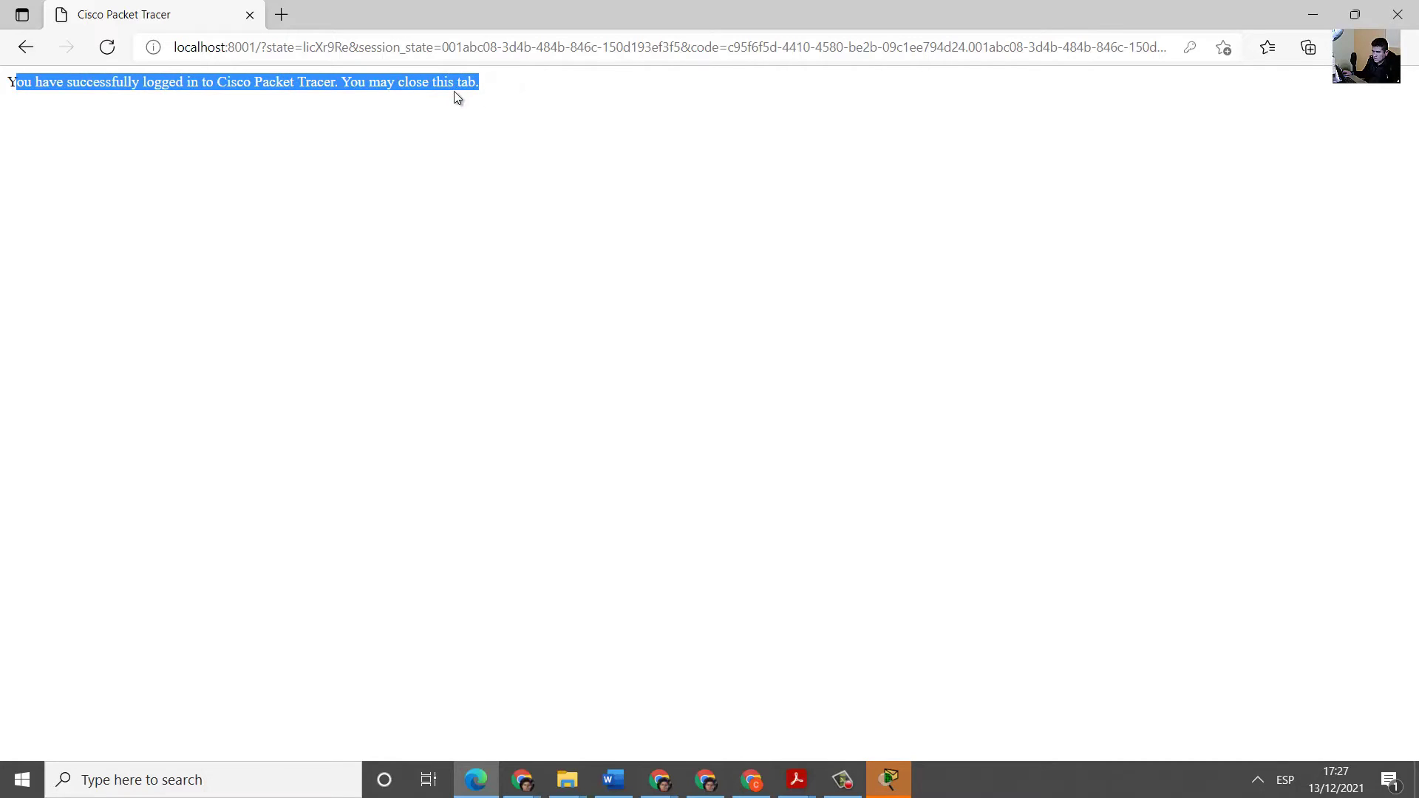
{"action": "left_click", "coordinate": [350, 82]}
{"action": "left_click_drag", "start_coordinate": [351, 82], "coordinate": [487, 89]}
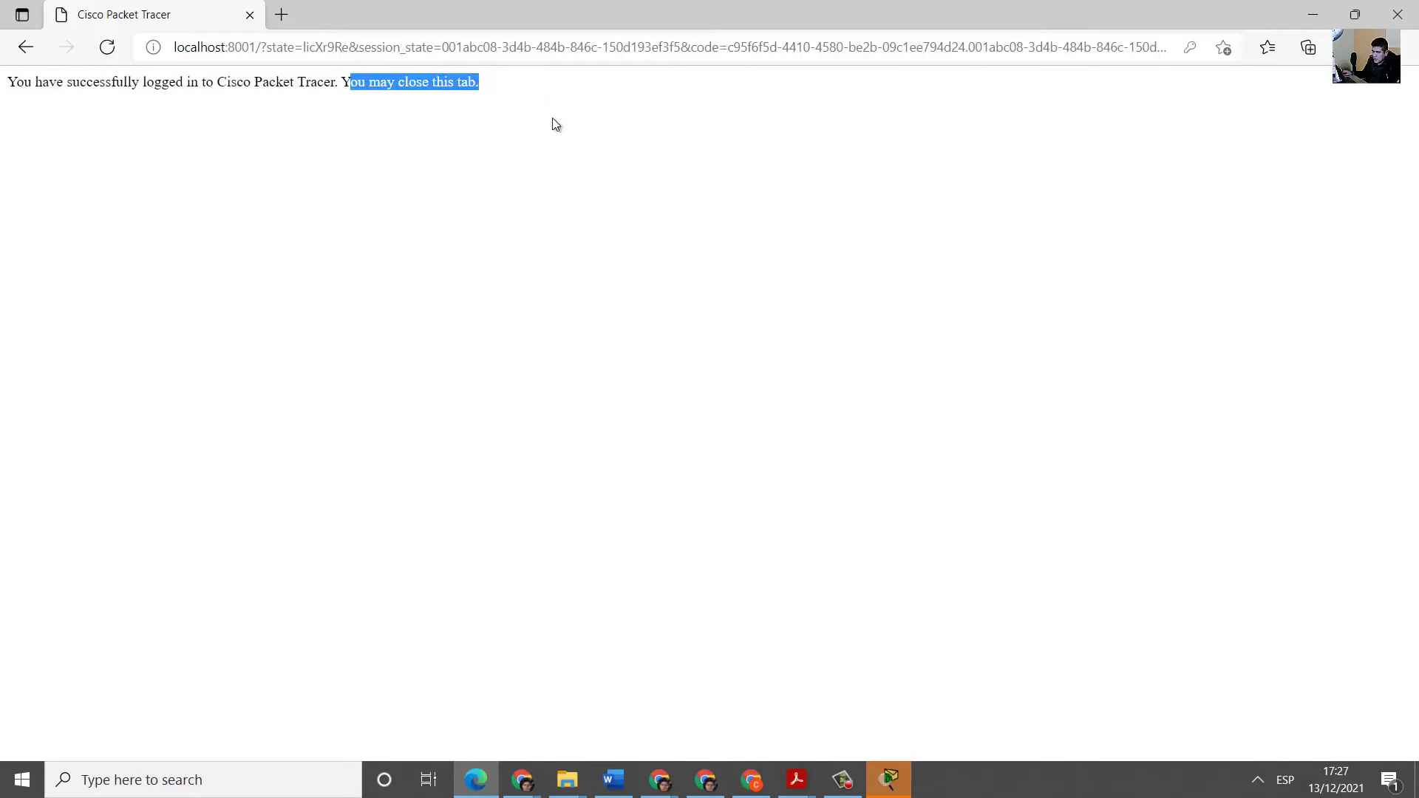
{"action": "key", "text": "alt+Tab"}
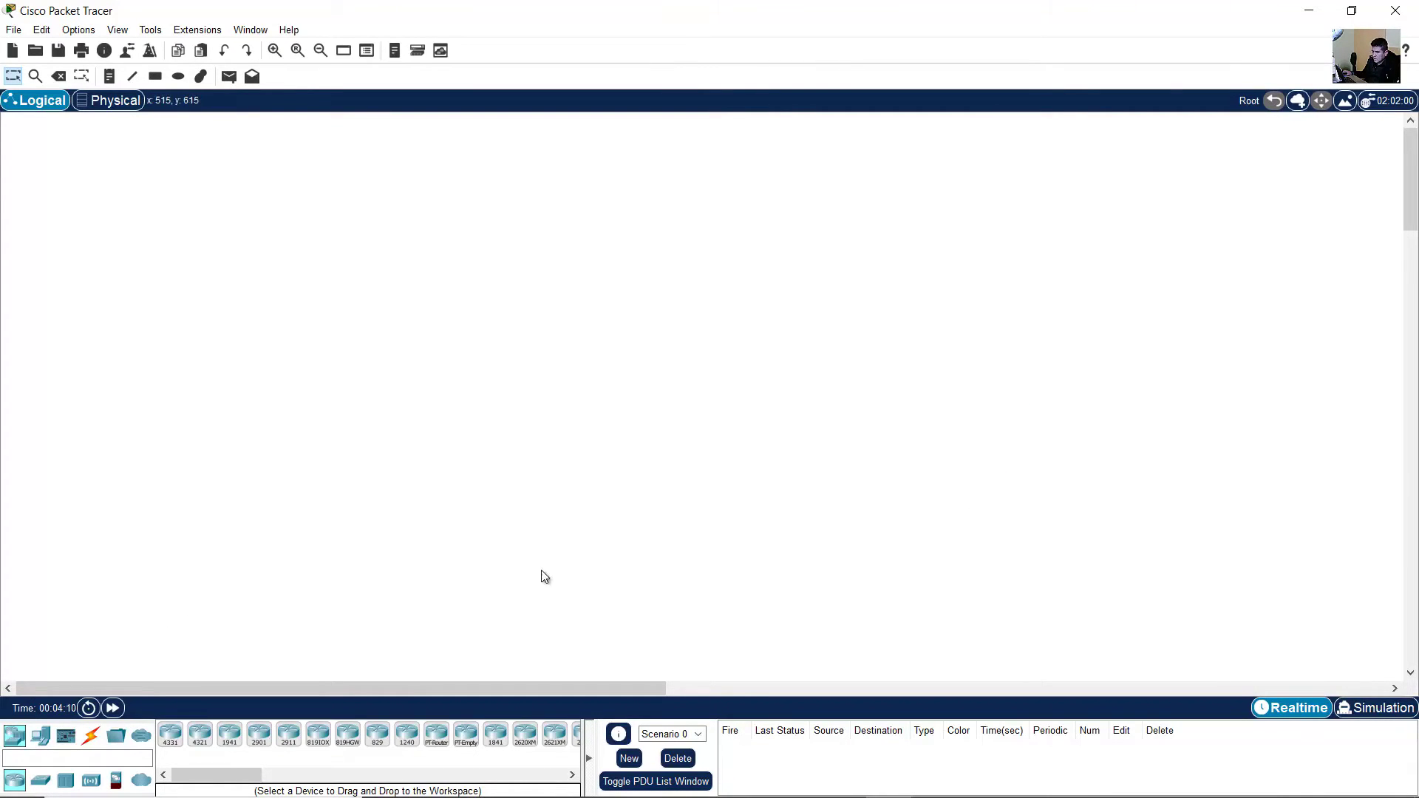
{"action": "left_click_drag", "start_coordinate": [1044, 8], "coordinate": [1045, 28]}
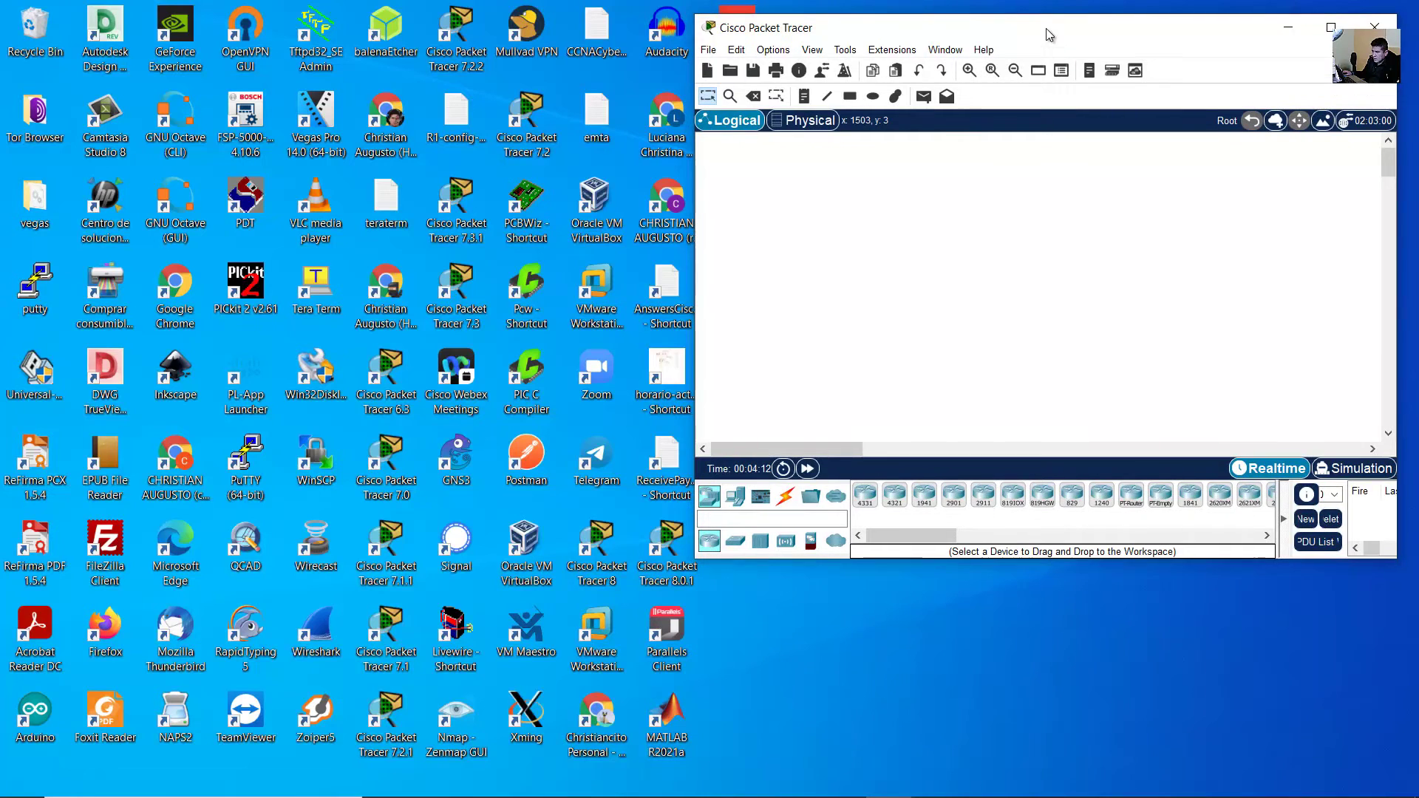
{"action": "double_click", "coordinate": [1065, 34]}
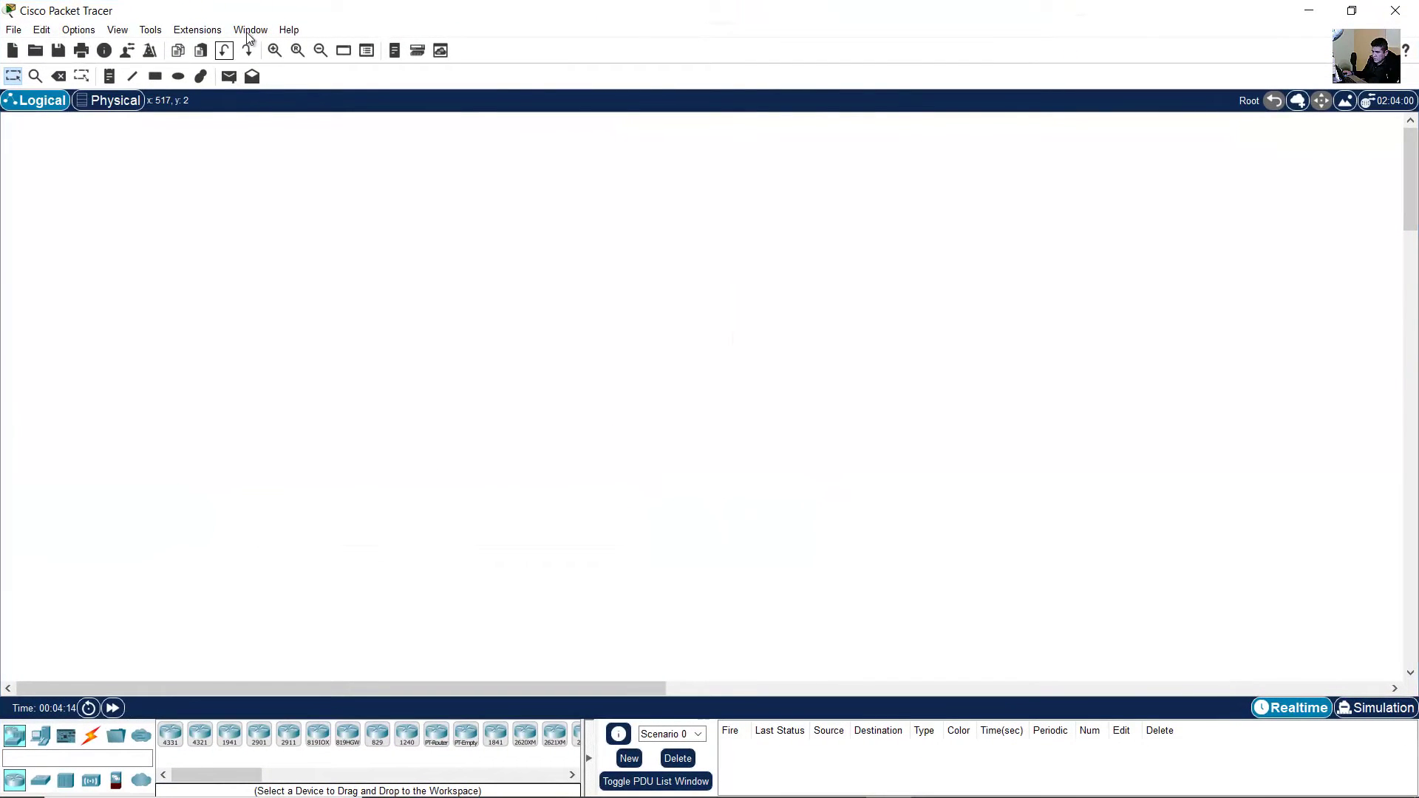
{"action": "left_click", "coordinate": [284, 34]}
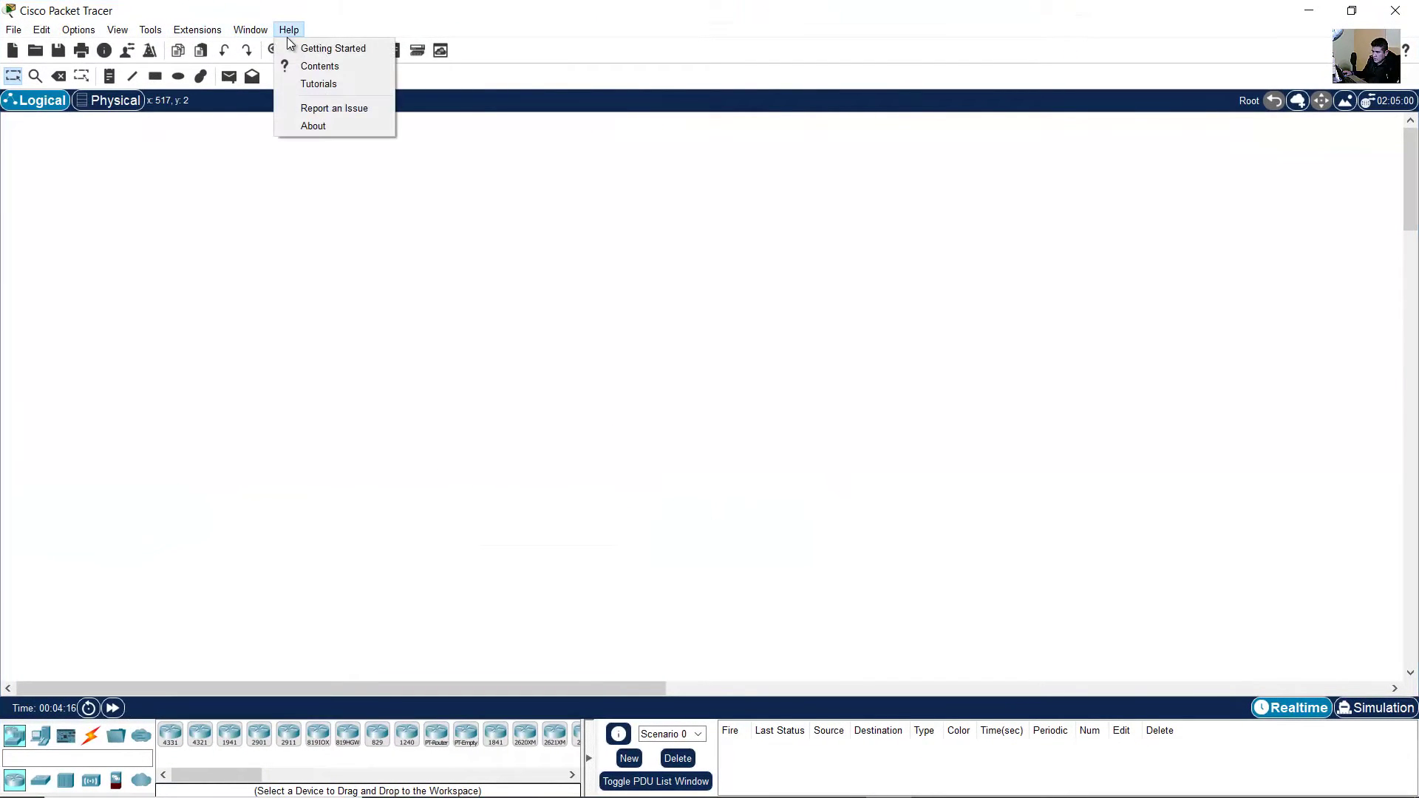
{"action": "left_click", "coordinate": [317, 126]}
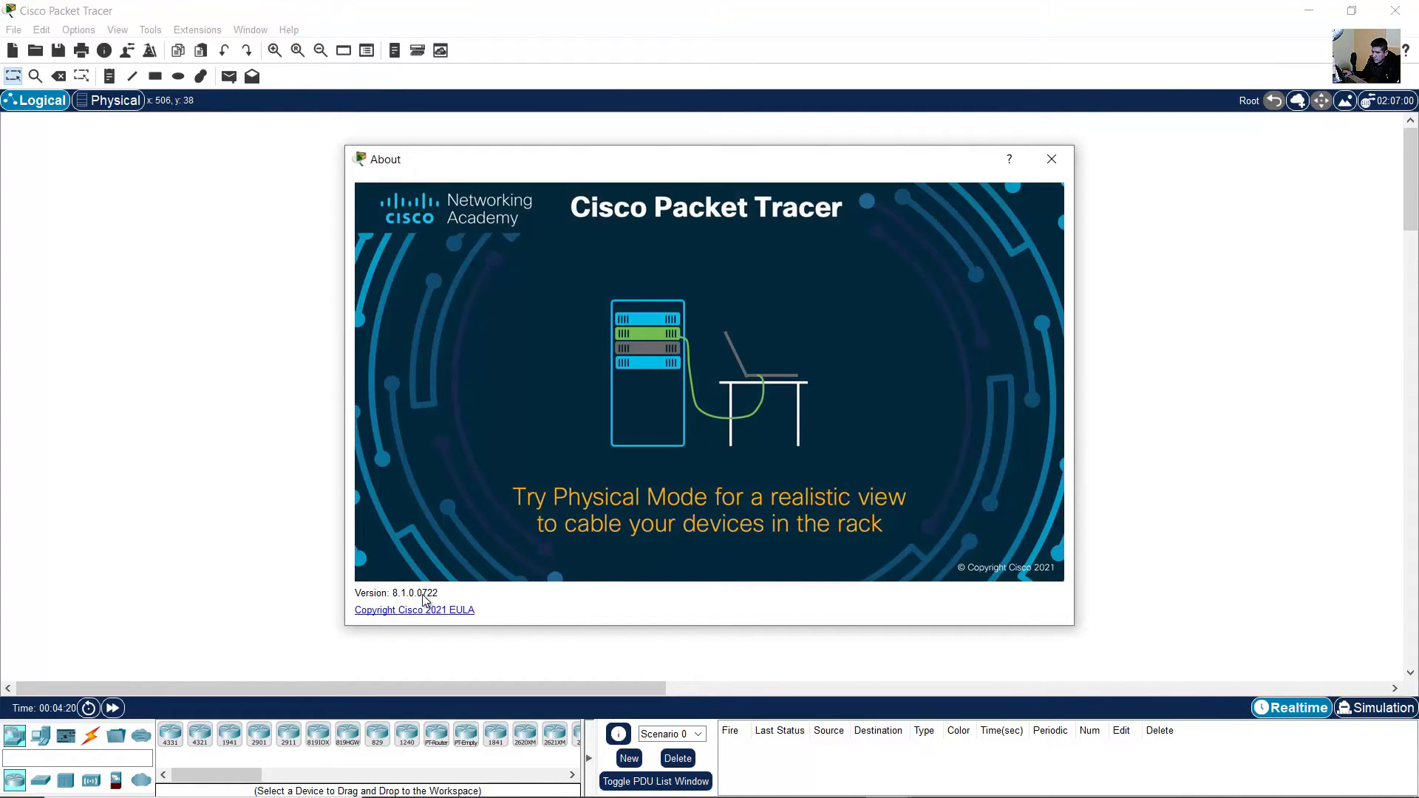
{"action": "left_click", "coordinate": [1052, 159]}
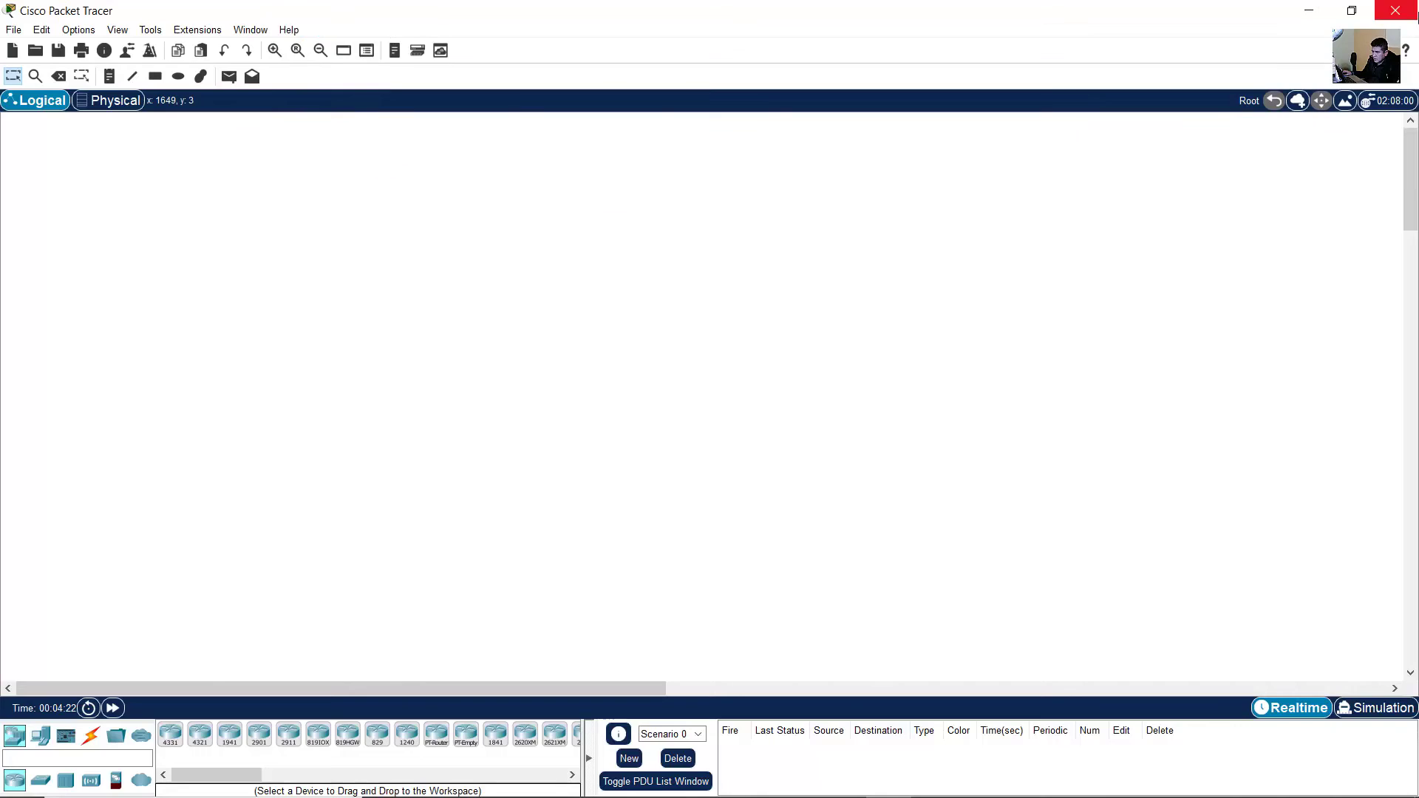
- Rename the desktop shortcut to 'Cisco Packet Tracer 8.1.0' and relaunch Packet Tracer from it
{"action": "left_click", "coordinate": [1309, 10]}
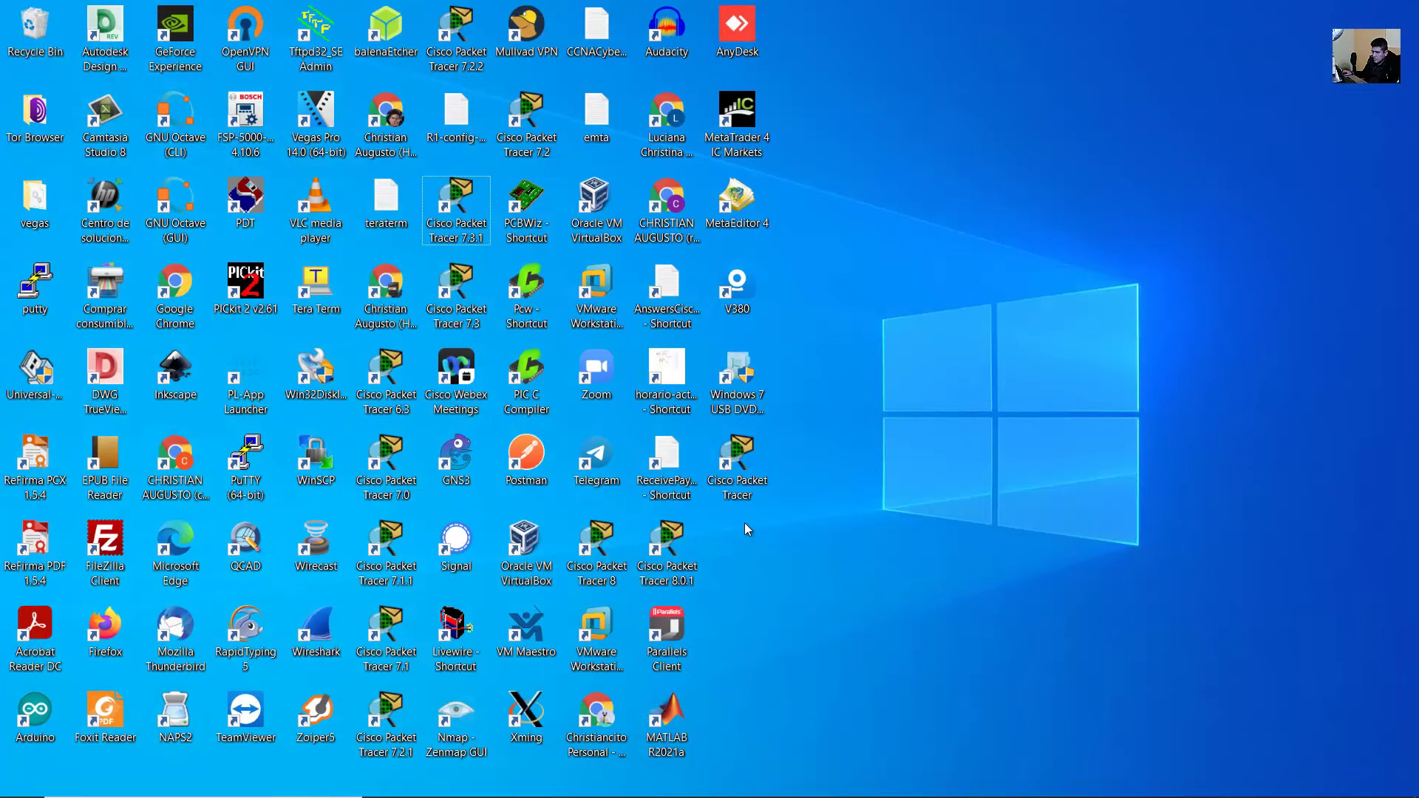
{"action": "left_click", "coordinate": [742, 485]}
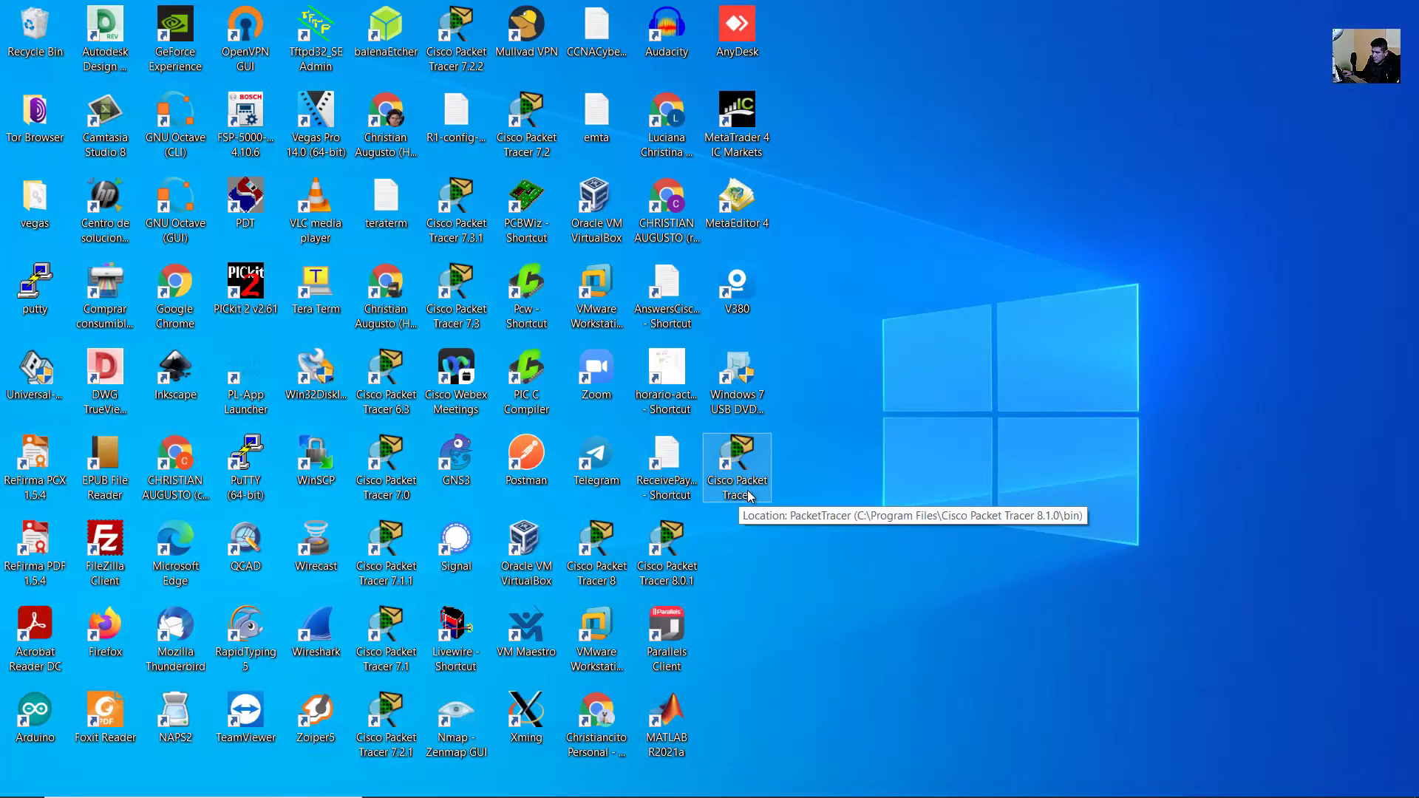
{"action": "left_click", "coordinate": [755, 494]}
{"action": "left_click", "coordinate": [910, 353]}
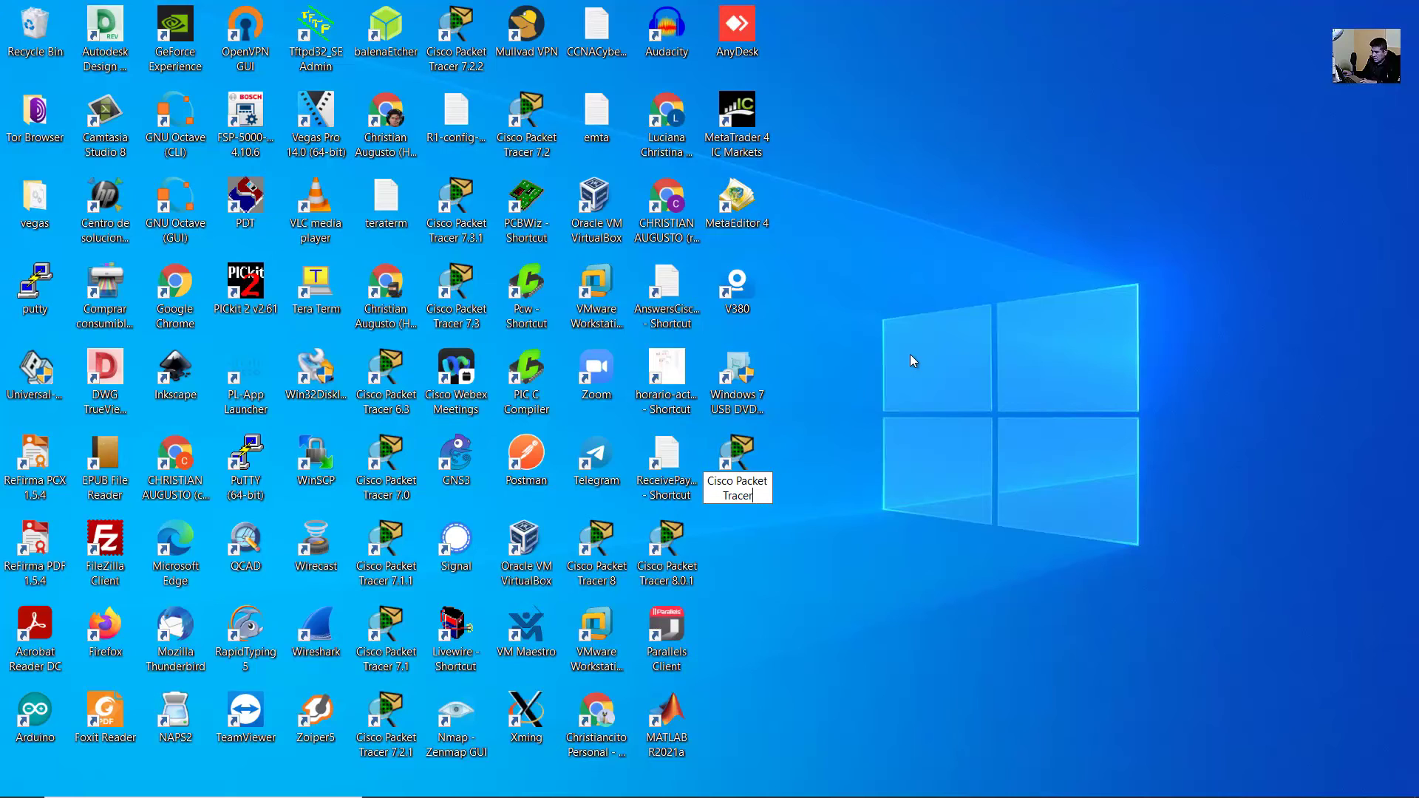
{"action": "type", "text": "8.1.0"}
{"action": "key", "text": "Return"}
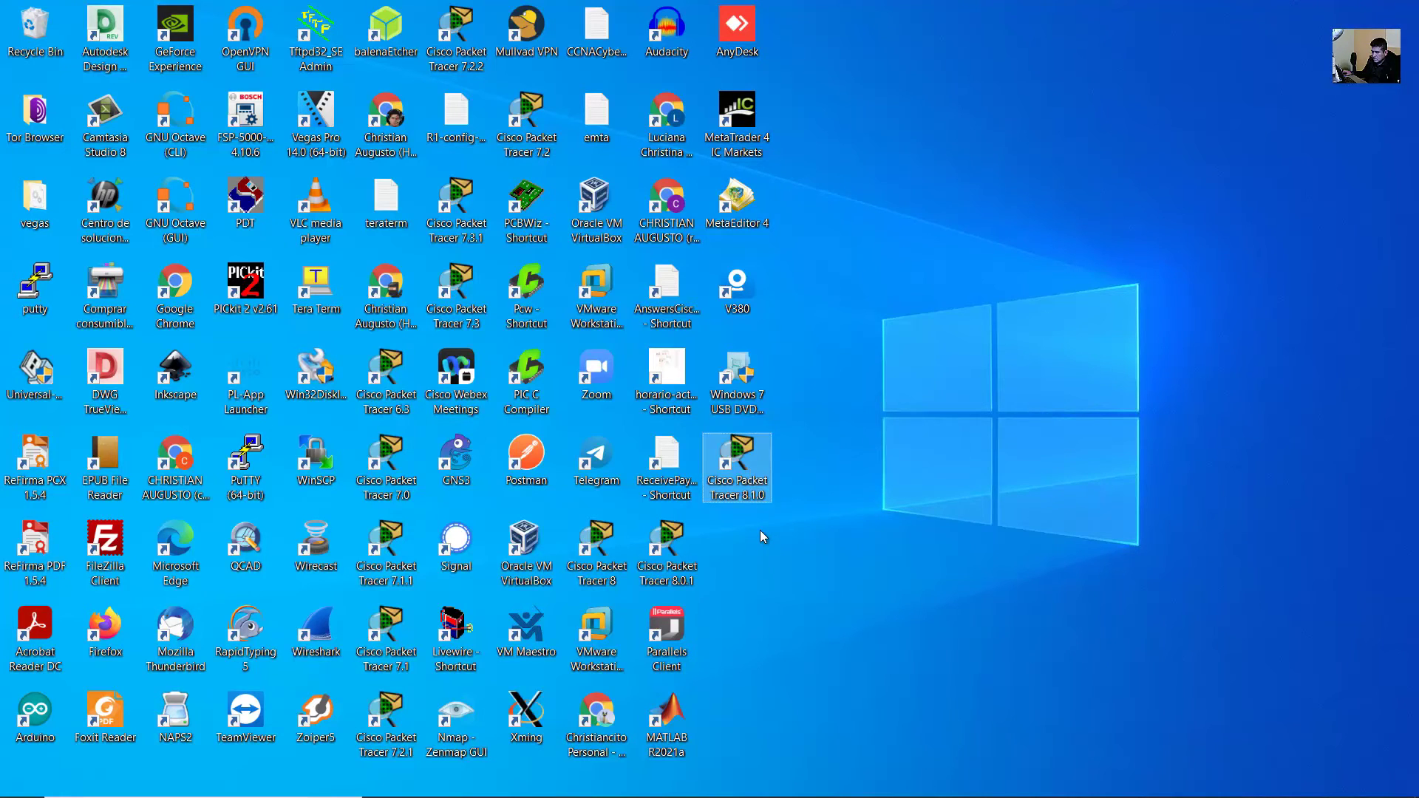
{"action": "key", "text": "Return"}
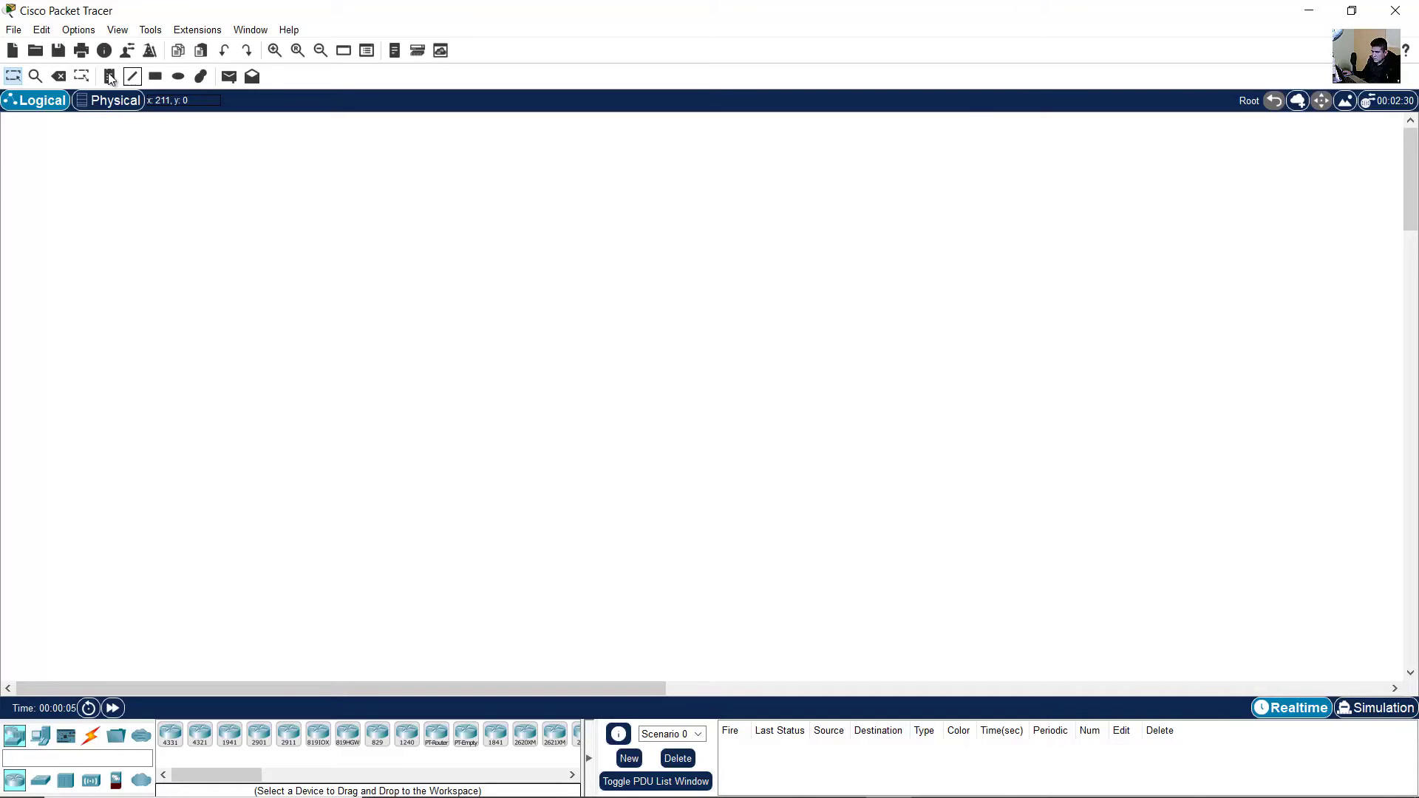
- Look through the Options > User Profile settings and the Extensions menu
{"action": "left_click", "coordinate": [78, 30]}
{"action": "left_click", "coordinate": [107, 85]}
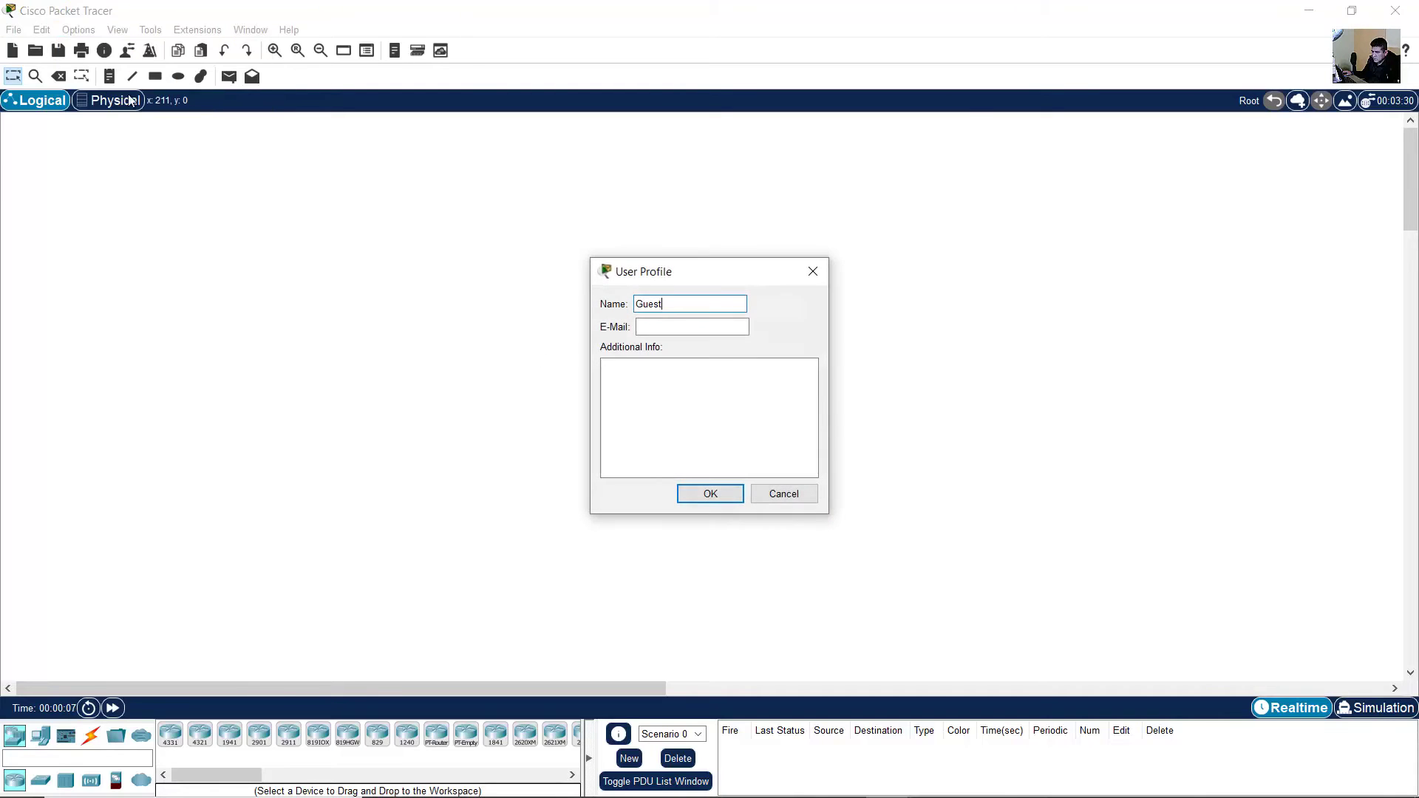
{"action": "left_click", "coordinate": [810, 270]}
{"action": "left_click", "coordinate": [194, 31]}
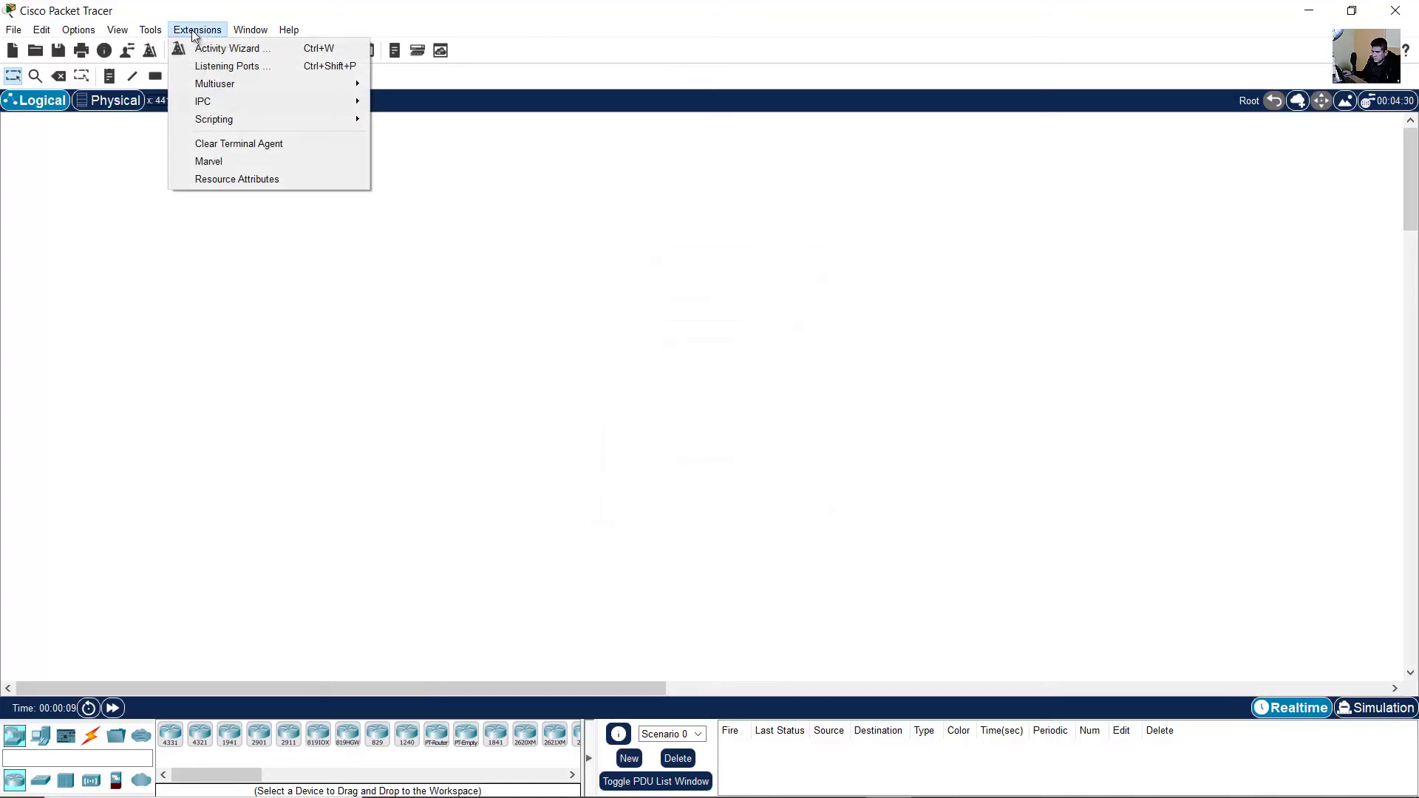
{"action": "mouse_move", "coordinate": [199, 35]}
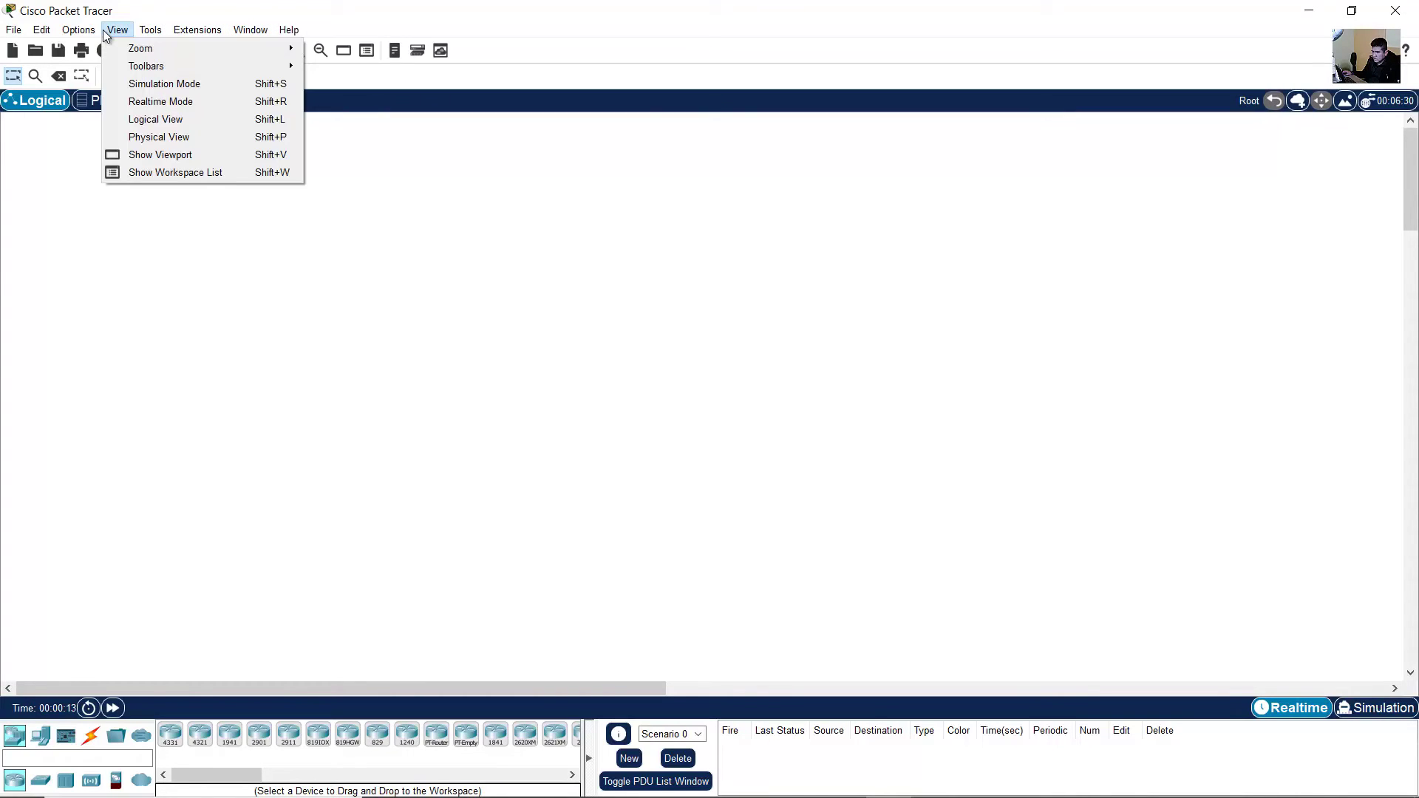
- Quit Packet Tracer with File > Exit and Logout
{"action": "left_click", "coordinate": [44, 31]}
{"action": "left_click", "coordinate": [16, 30]}
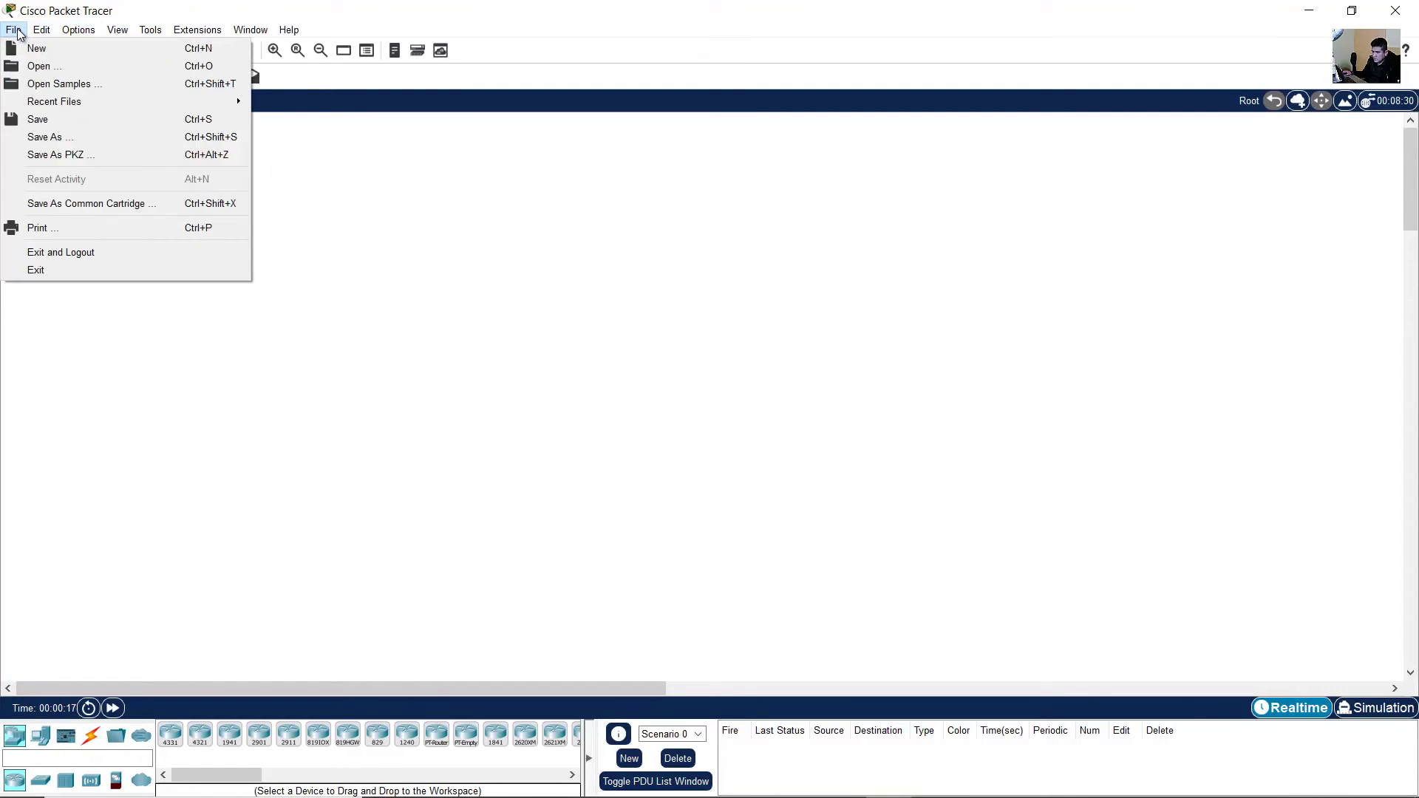
{"action": "left_click", "coordinate": [73, 252]}
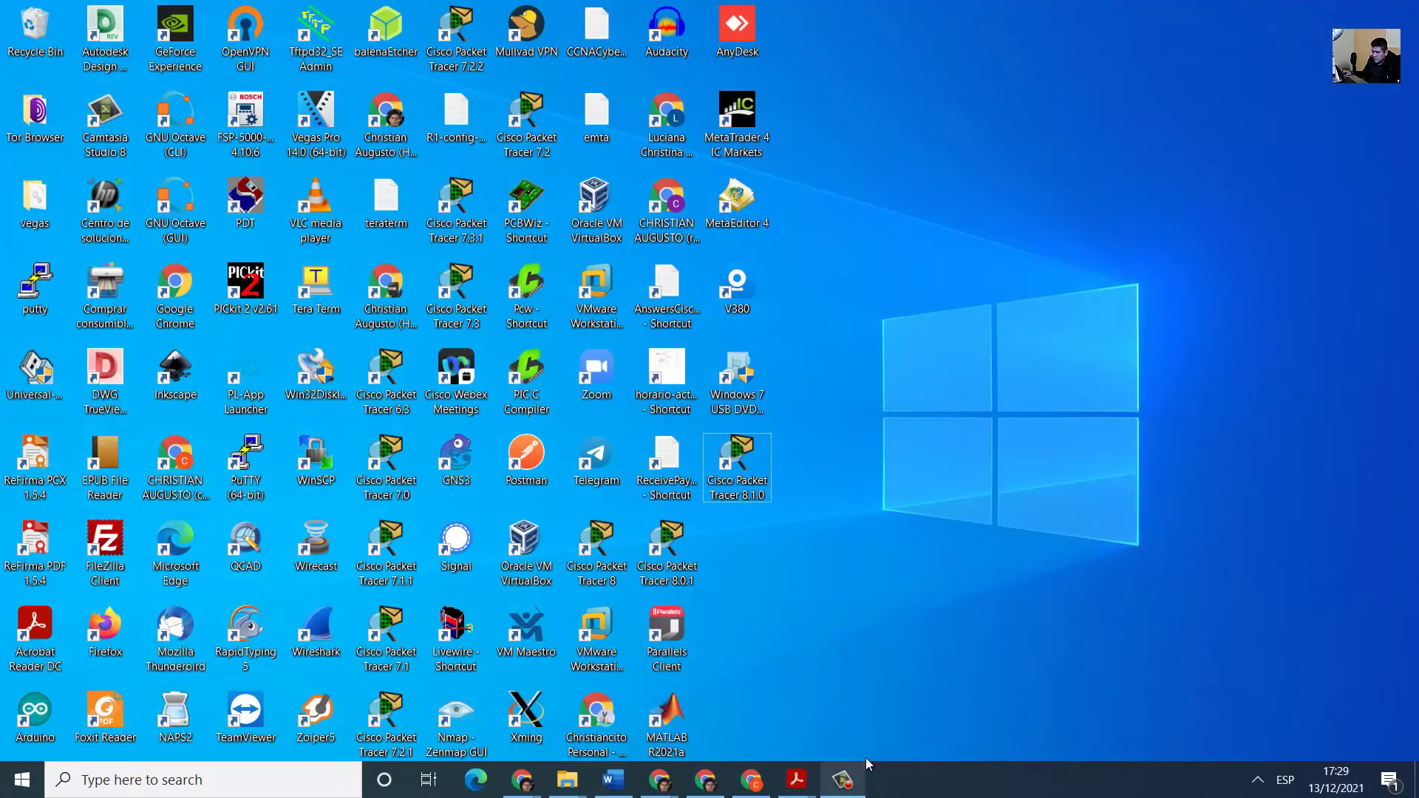
- Relaunch Packet Tracer 8.1.0, decline Edge's save-password offer after sign-in, and close Edge
{"action": "double_click", "coordinate": [746, 467]}
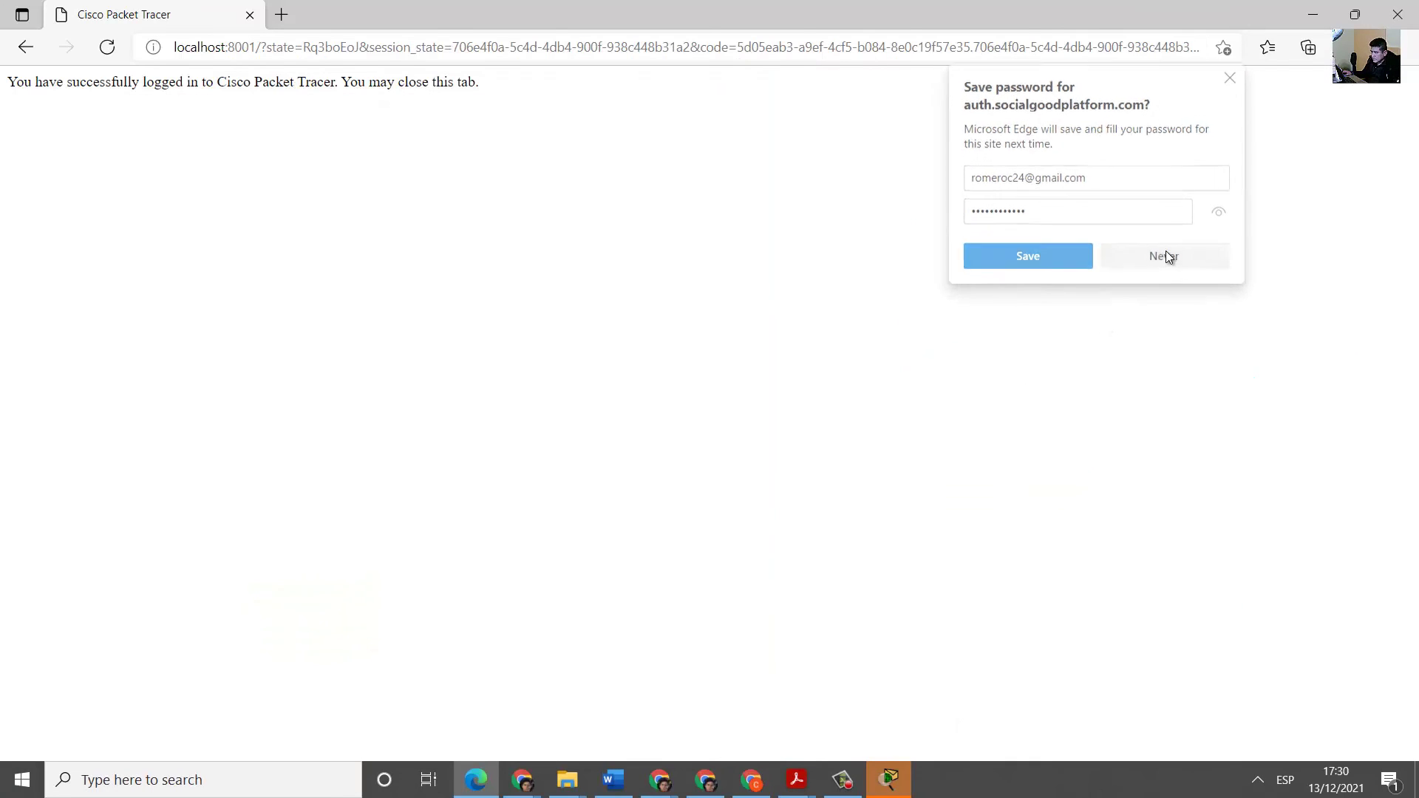
{"action": "left_click", "coordinate": [1165, 256]}
{"action": "left_click_drag", "start_coordinate": [350, 81], "coordinate": [484, 87]}
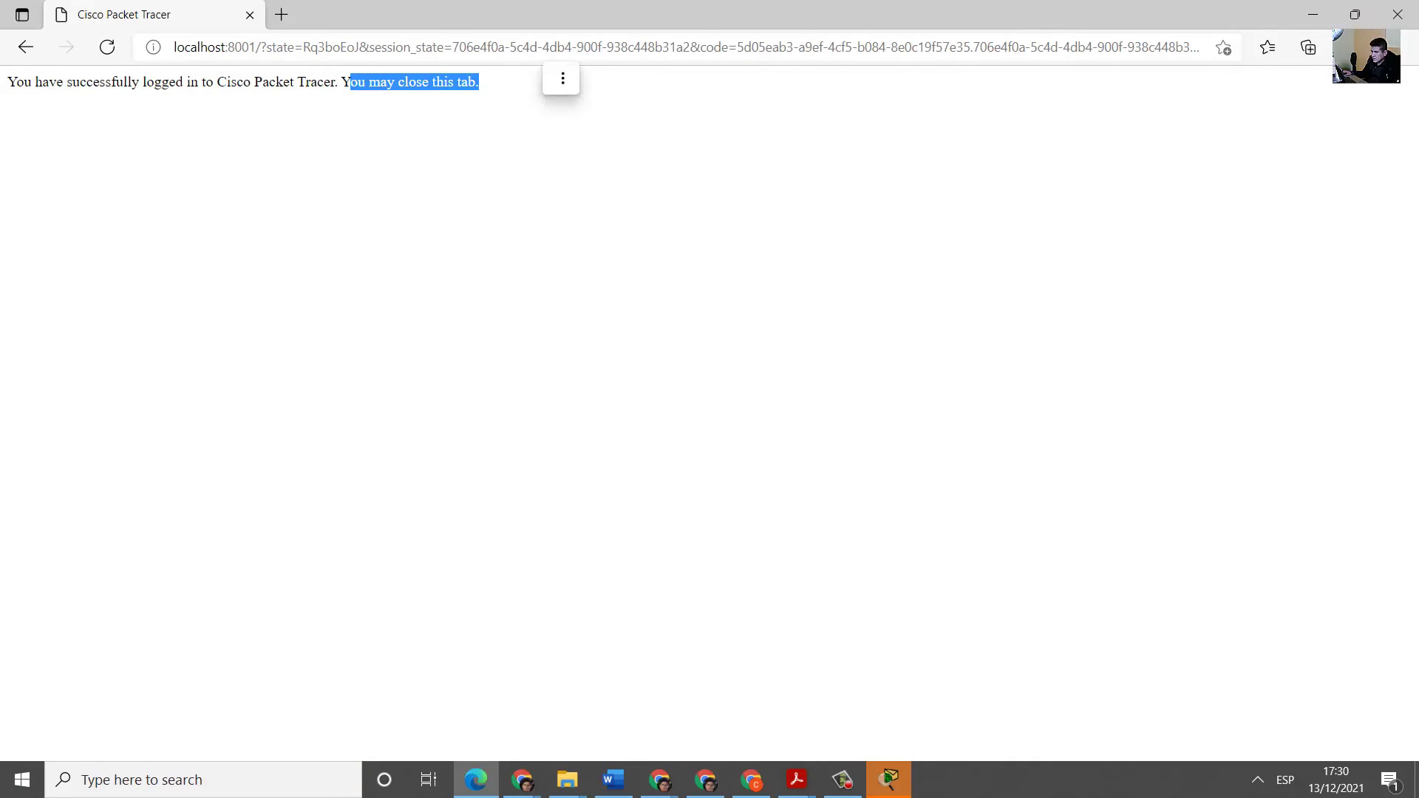
{"action": "left_click", "coordinate": [1415, 16]}
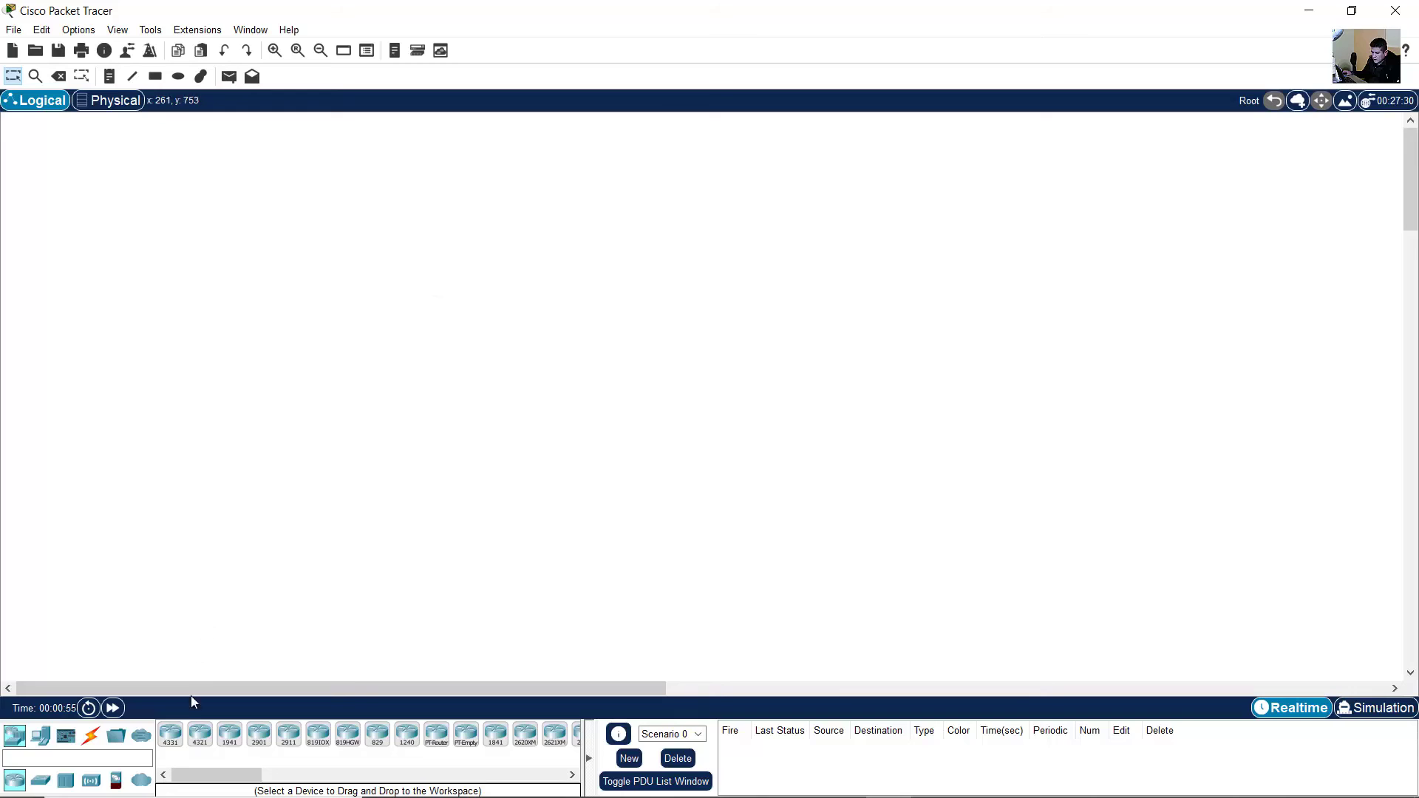
- Place an ISR4331 router and a 1941 router on the Logical workspace
{"action": "left_click", "coordinate": [171, 734]}
{"action": "left_click", "coordinate": [444, 370]}
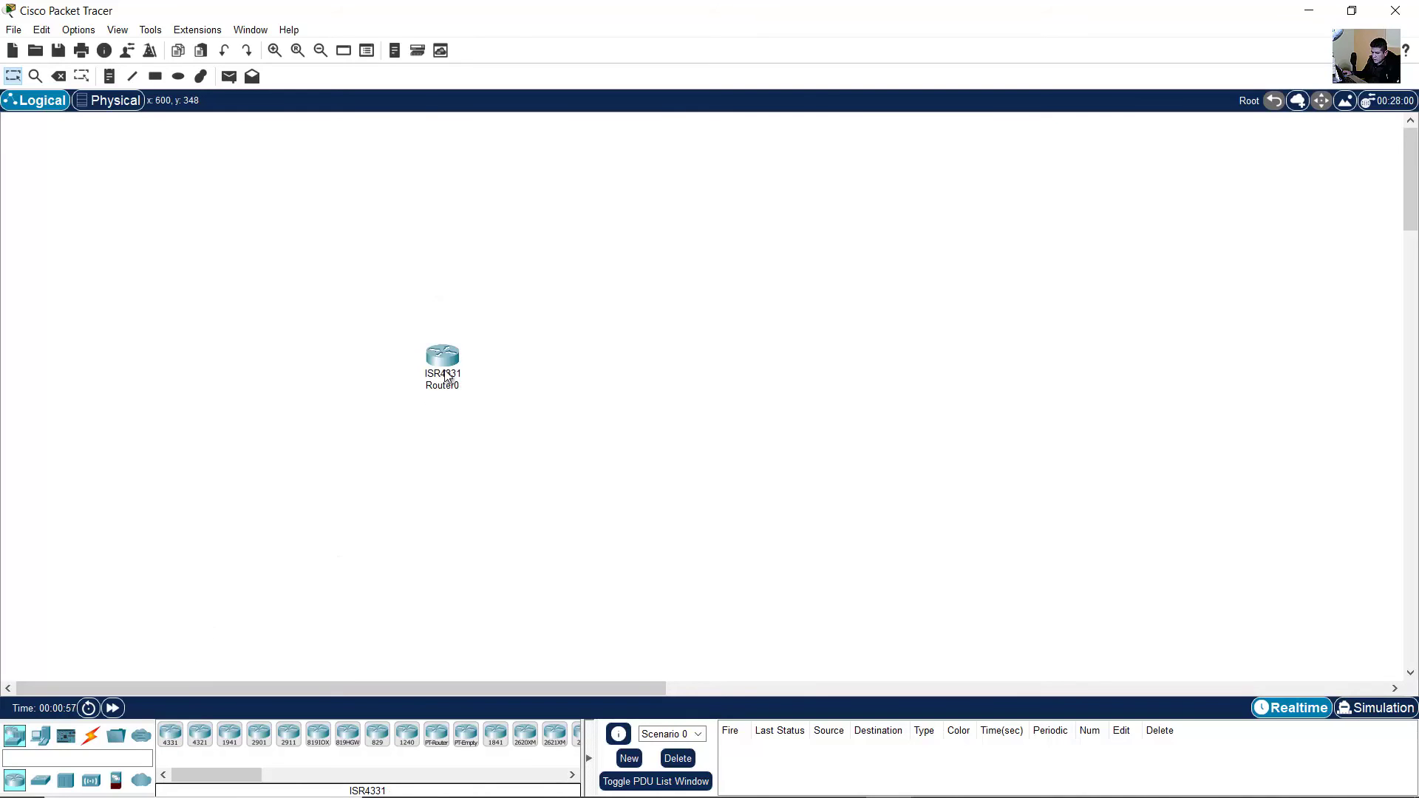
{"action": "left_click", "coordinate": [227, 738]}
{"action": "left_click", "coordinate": [651, 403]}
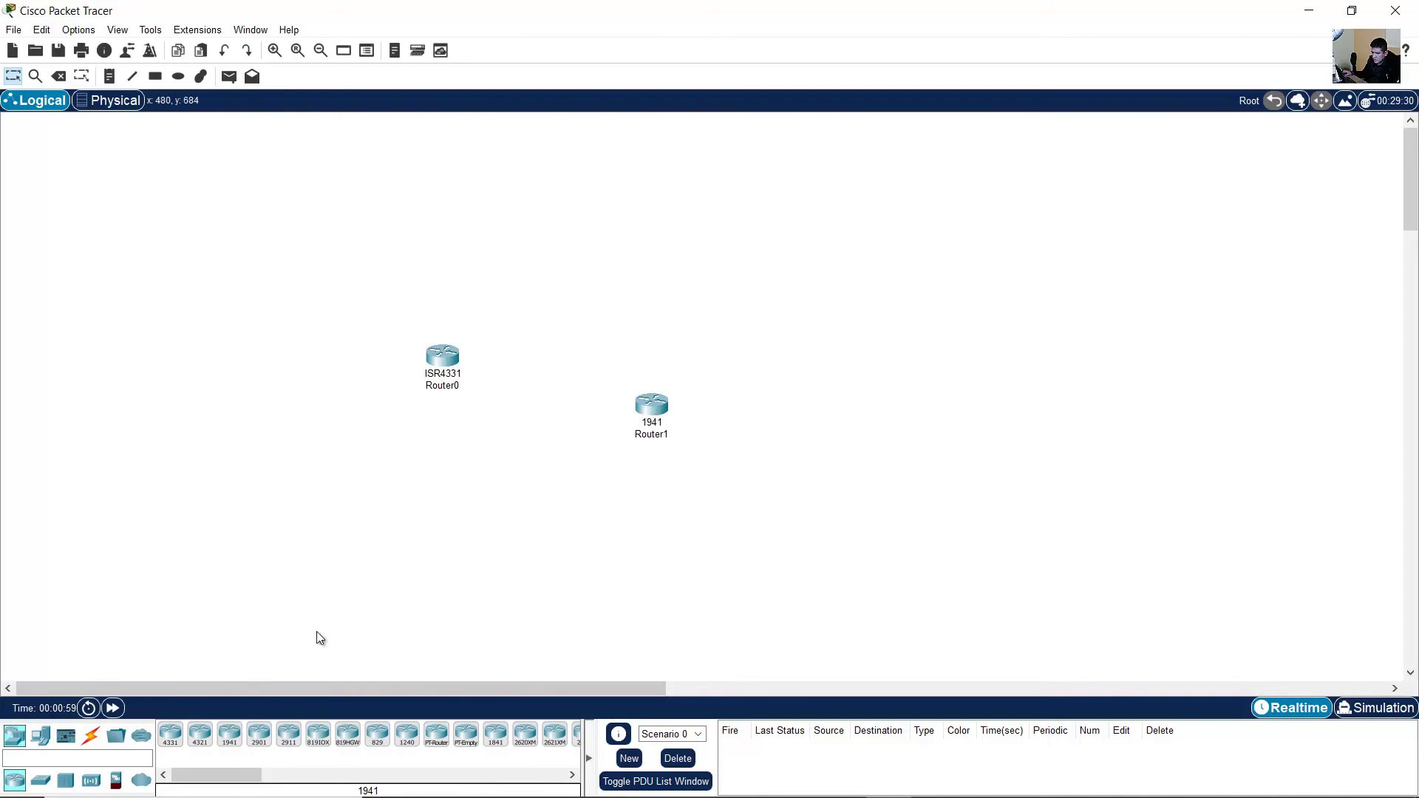
- Add a 5505 ASA firewall from Security devices and zoom in on the devices
{"action": "left_click", "coordinate": [115, 779]}
{"action": "left_click", "coordinate": [201, 735]}
{"action": "left_click", "coordinate": [530, 490]}
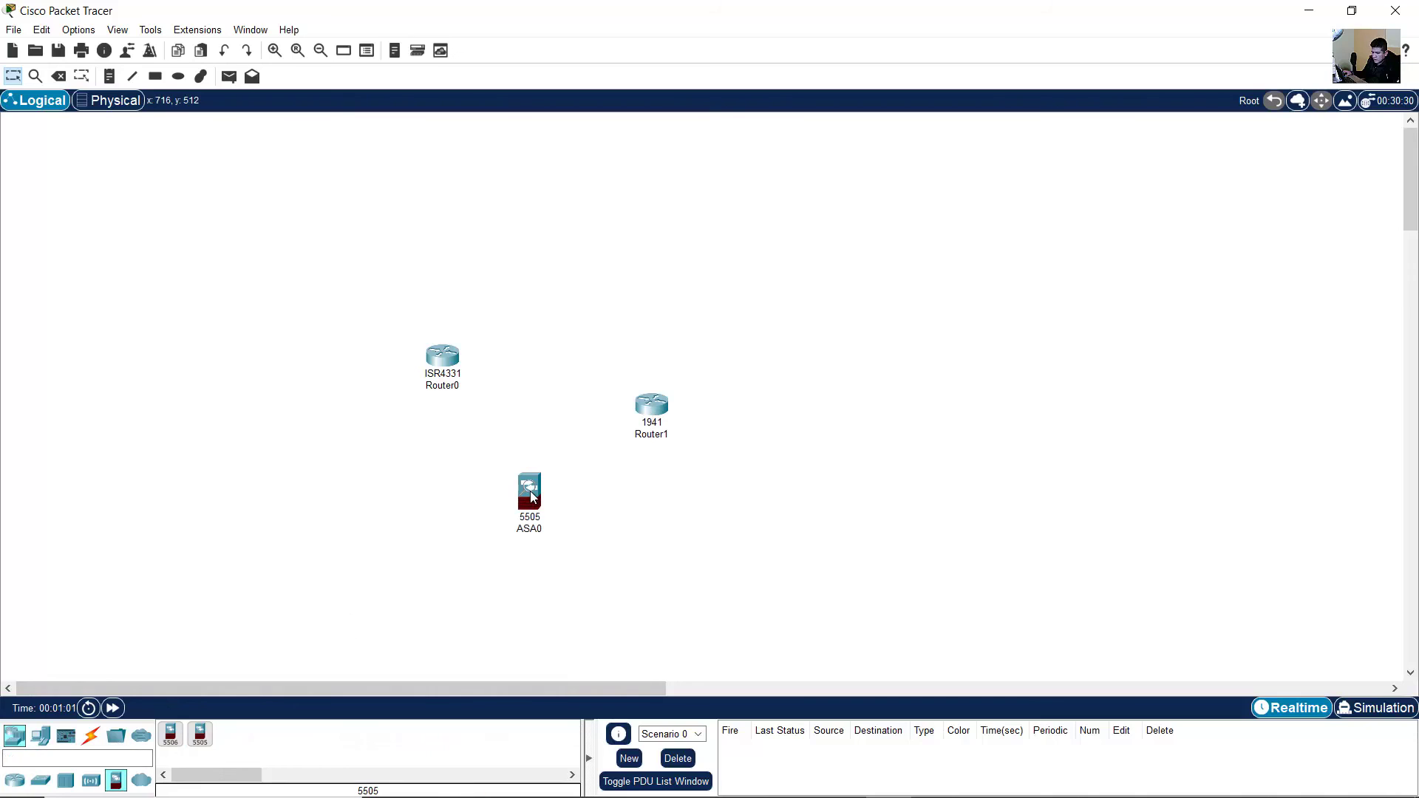
{"action": "left_click", "coordinate": [274, 50]}
{"action": "scroll", "coordinate": [974, 369], "scroll_direction": "down", "scroll_amount": 3}
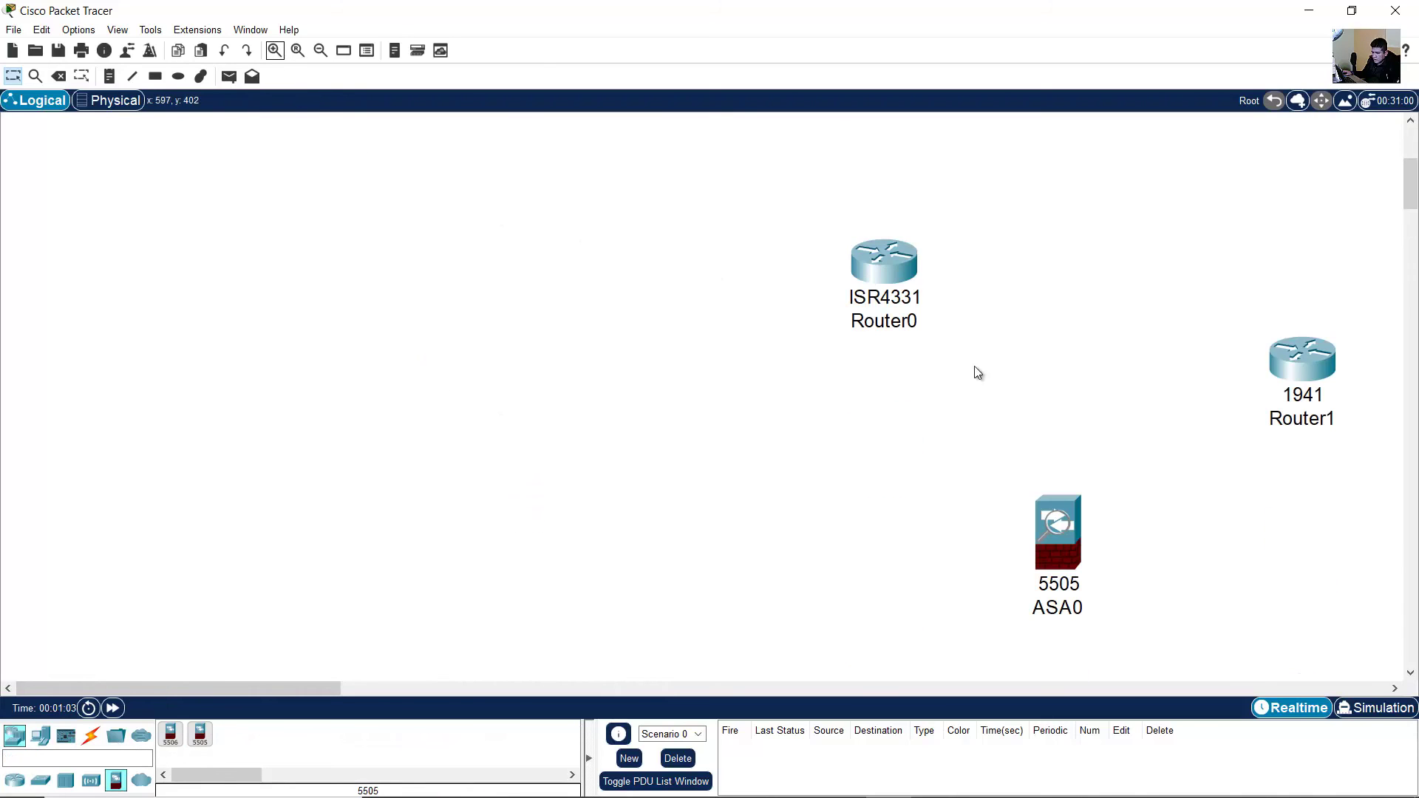
{"action": "left_click_drag", "start_coordinate": [299, 691], "coordinate": [402, 687]}
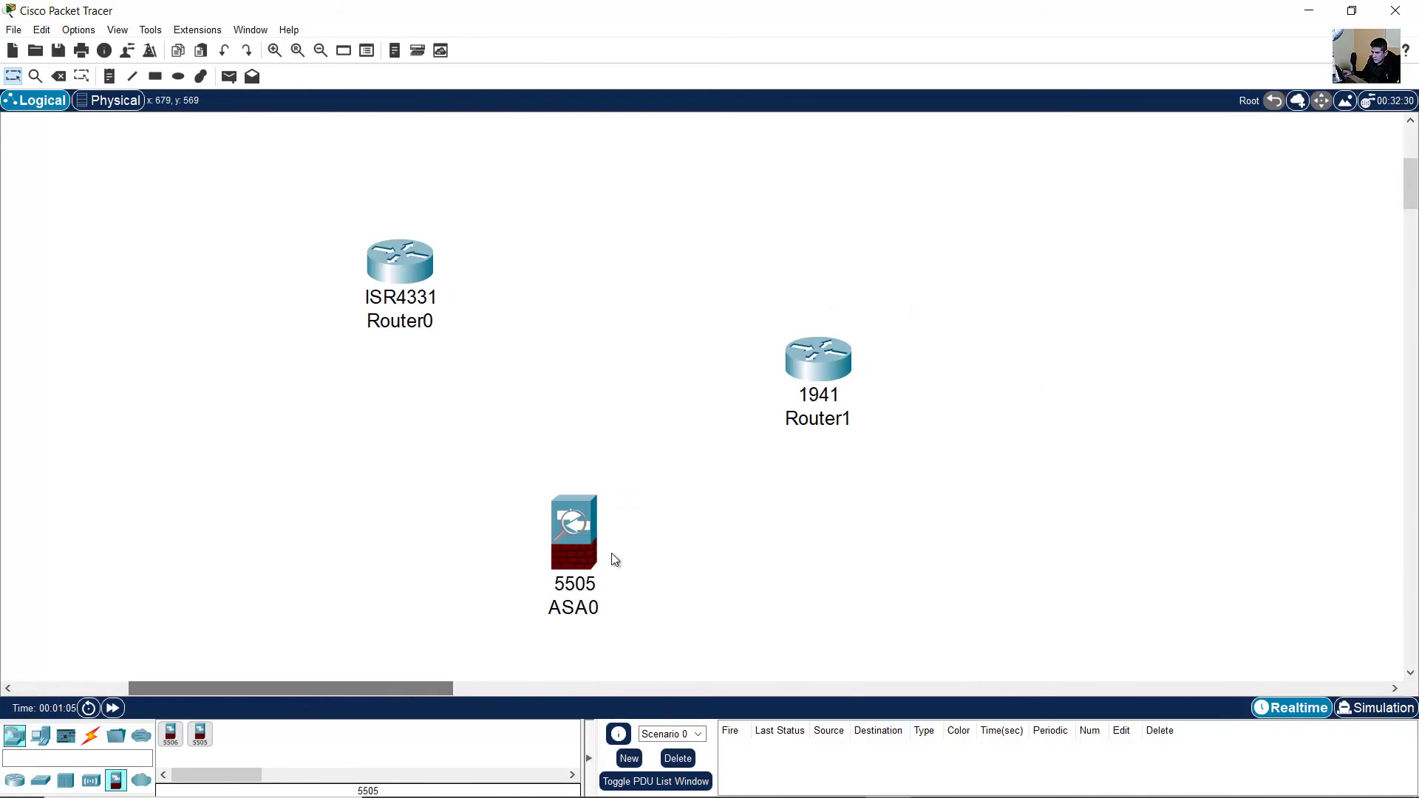